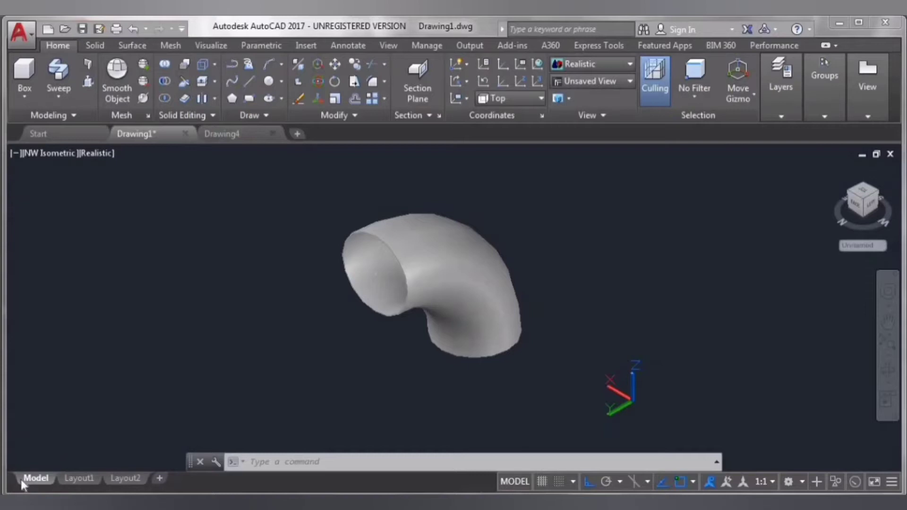
# Switch to the empty Drawing4 and set its view preset to SE Isometric
pyautogui.click(220, 134)
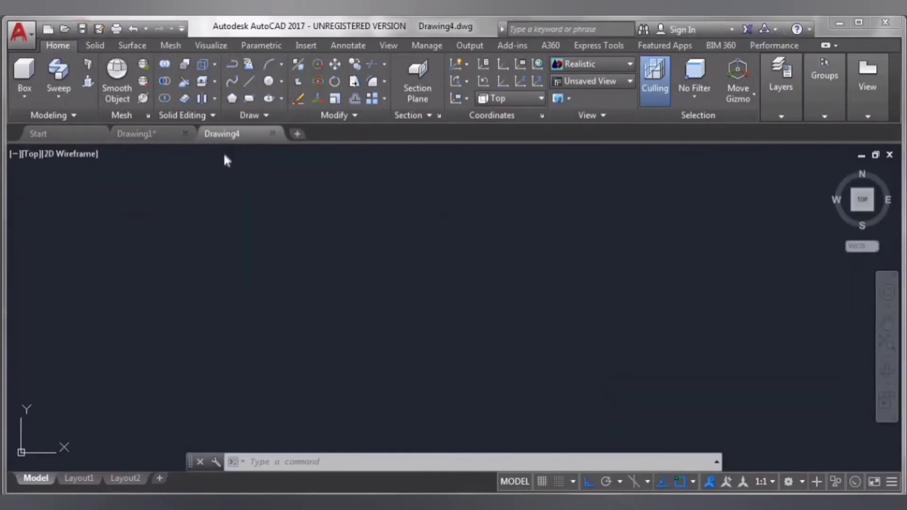
pyautogui.click(607, 90)
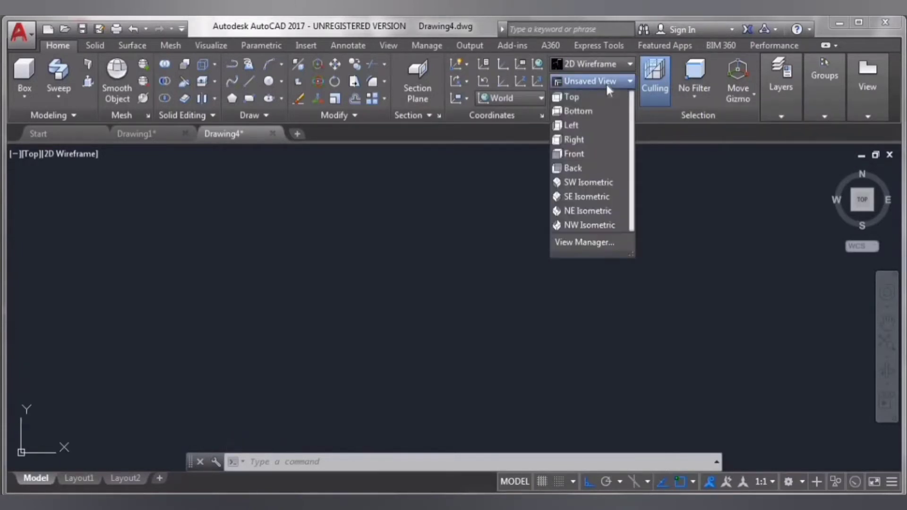
pyautogui.click(591, 196)
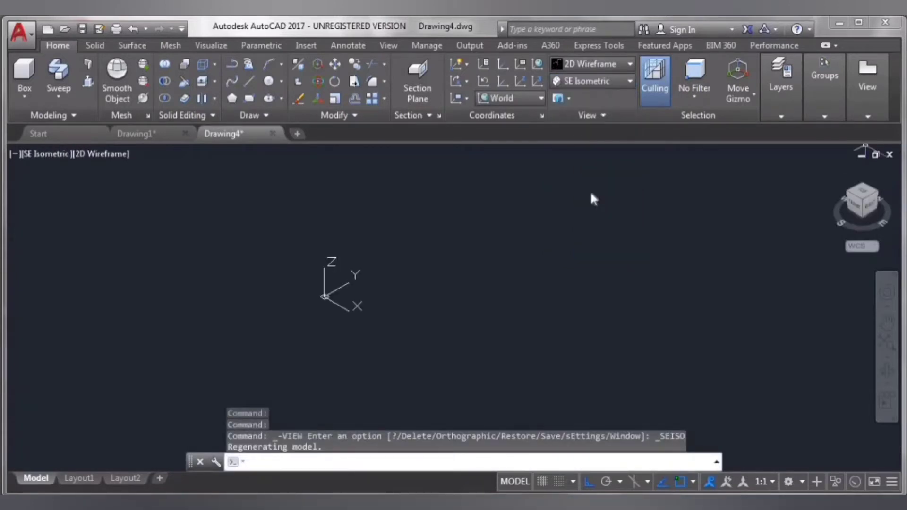
# Draw two connected 9-unit lines, one rising along Z and one at 90°
pyautogui.click(250, 82)
pyautogui.click(446, 298)
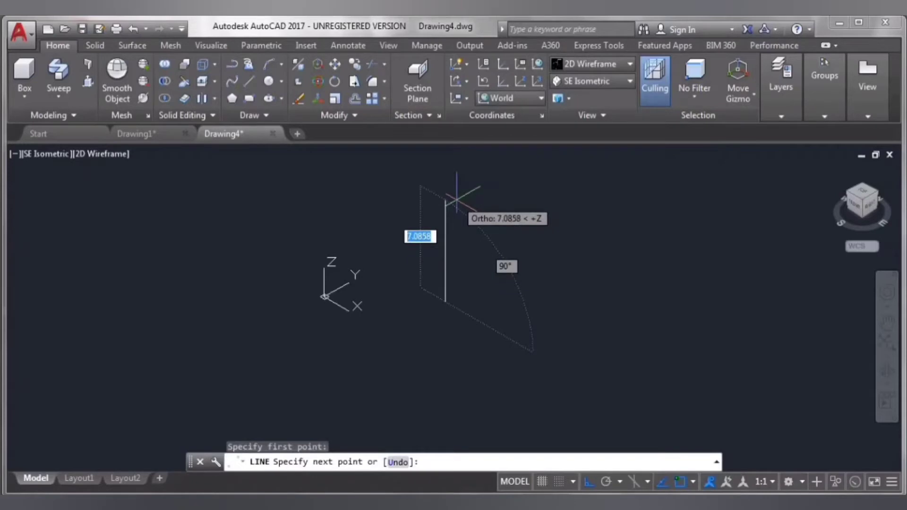
pyautogui.write('9')
pyautogui.press('Return')
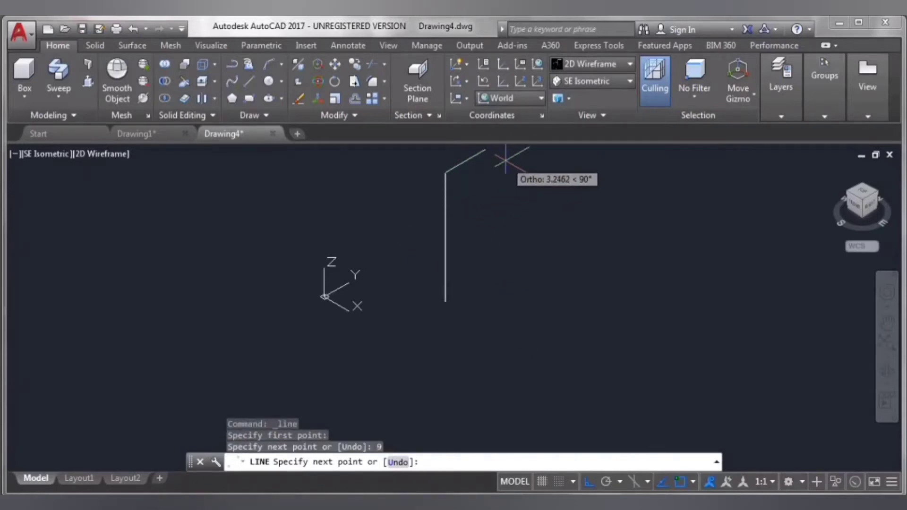
pyautogui.write('9')
pyautogui.press('Return')
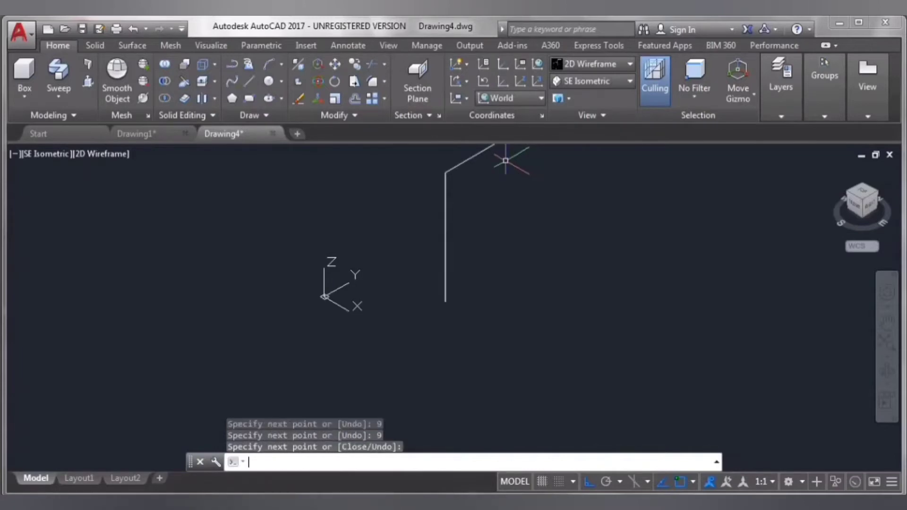
pyautogui.press('Return')
pyautogui.scroll(-4, 498, 170)
pyautogui.scroll(2, 498, 174)
pyautogui.moveTo(498, 174)
pyautogui.mouseDown(button='middle')
pyautogui.moveTo(468, 217)
pyautogui.moveTo(404, 271)
pyautogui.mouseUp(button='middle')
pyautogui.scroll(2, 406, 246)
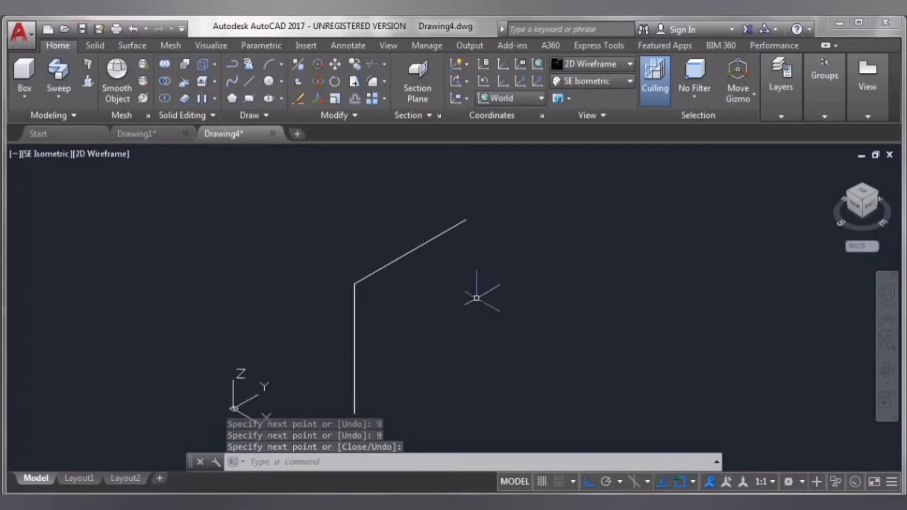
pyautogui.moveTo(475, 298); pyautogui.dragTo(482, 257, button='middle')
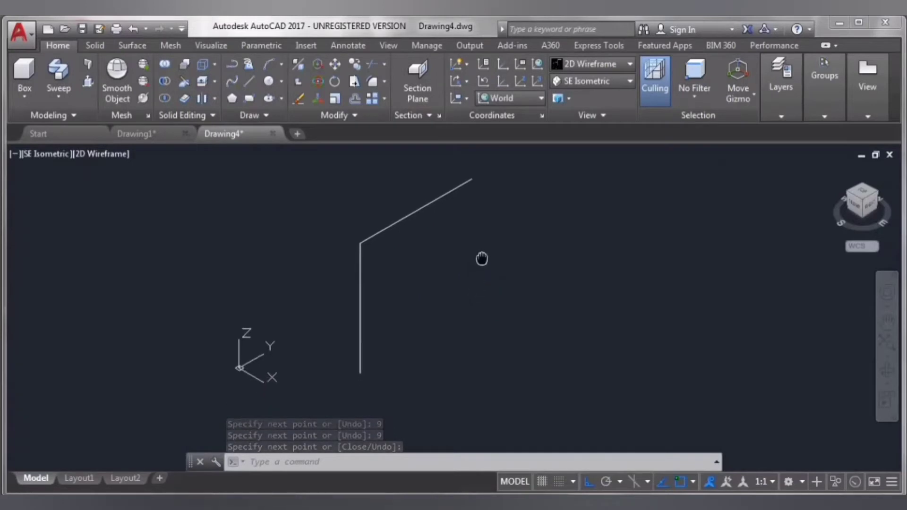
# Fillet the corner between the vertical and slanted lines with radius 9
pyautogui.click(374, 80)
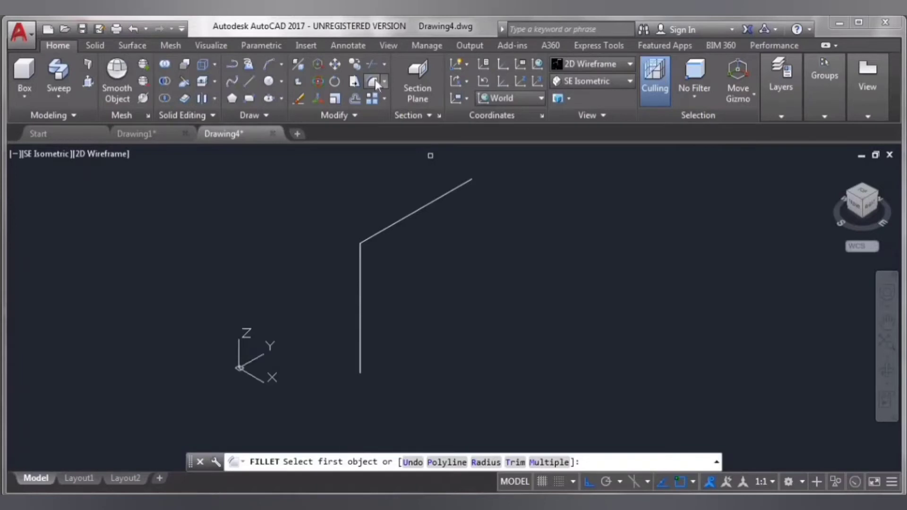
pyautogui.click(485, 463)
pyautogui.write('9')
pyautogui.press('Return')
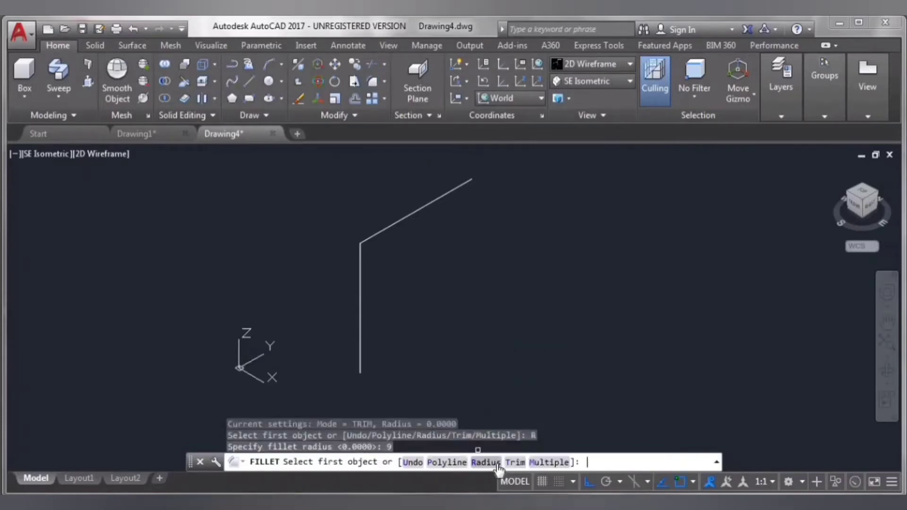
pyautogui.click(360, 301)
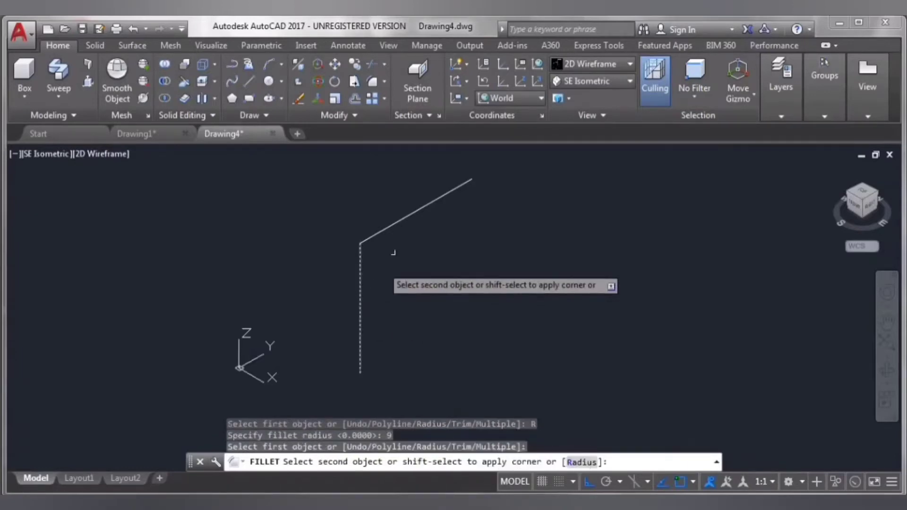
pyautogui.click(402, 218)
pyautogui.press('Return')
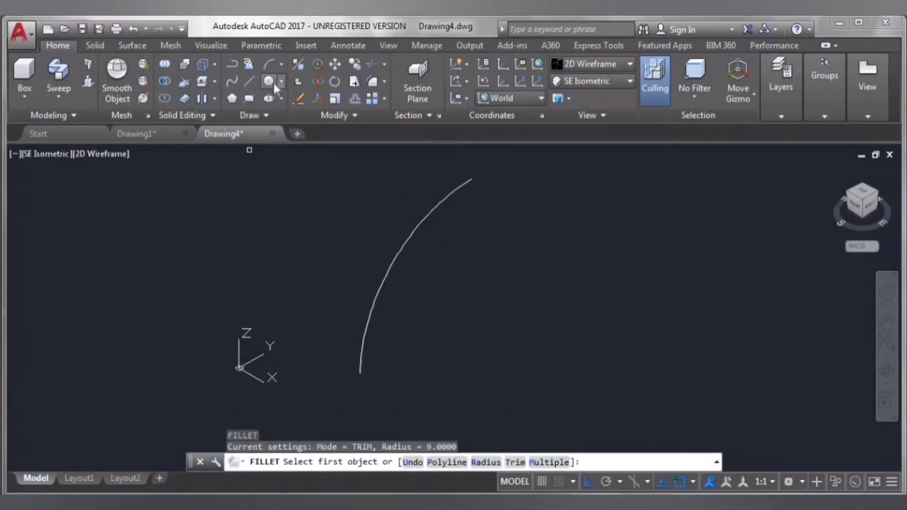
# Draw a radius-3 circle centred on the arc's lower endpoint
pyautogui.click(273, 82)
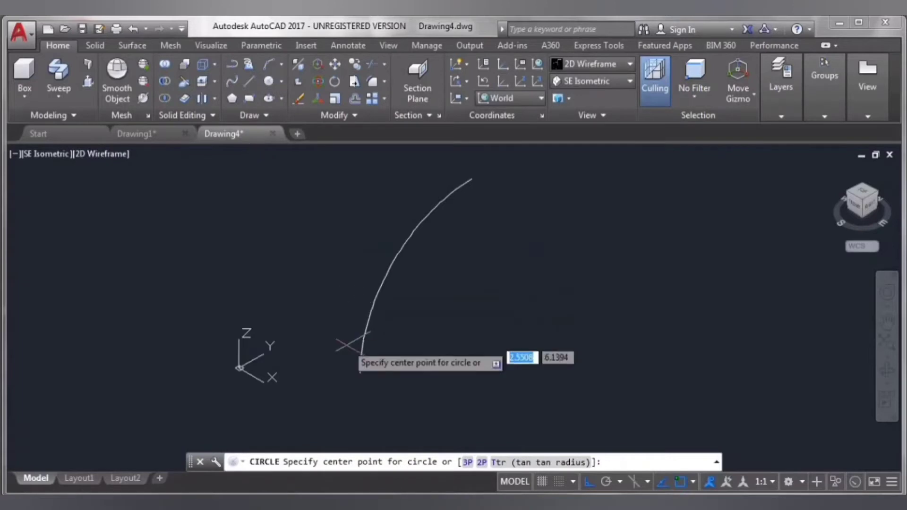
pyautogui.click(360, 373)
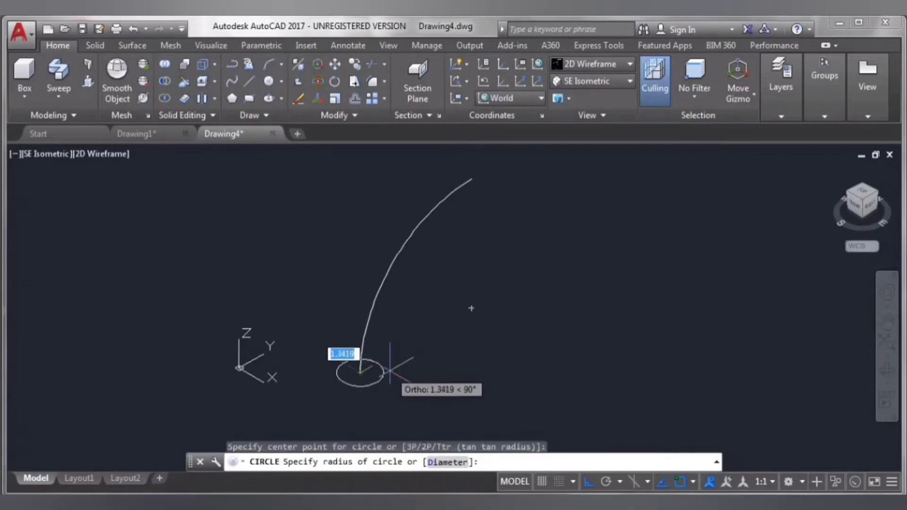
pyautogui.write('3')
pyautogui.press('Return')
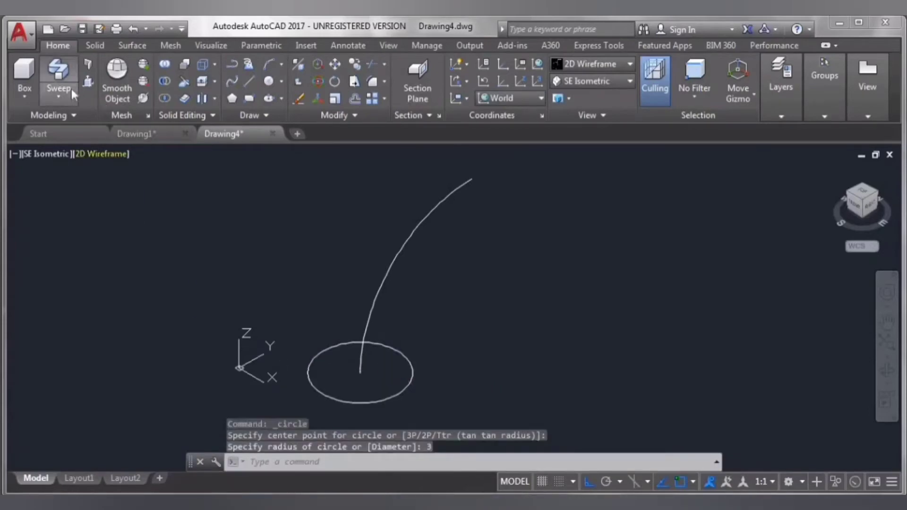
# Sweep the radius-3 circle along the arc to create the tube solid
pyautogui.click(72, 102)
pyautogui.click(75, 206)
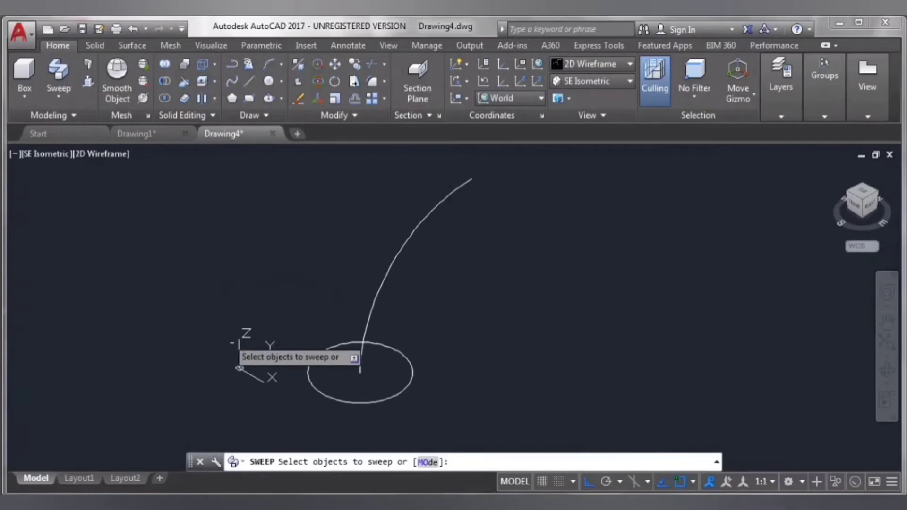
pyautogui.click(313, 359)
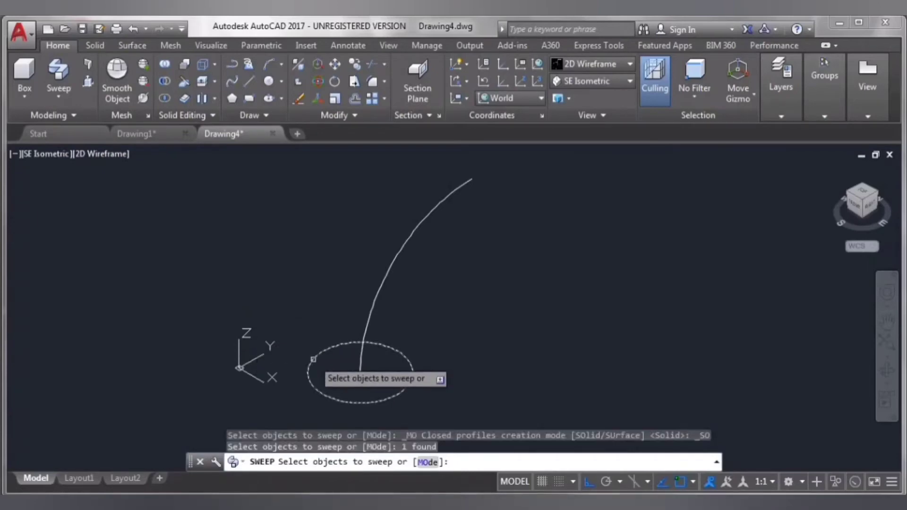
pyautogui.press('Return')
pyautogui.click(383, 285)
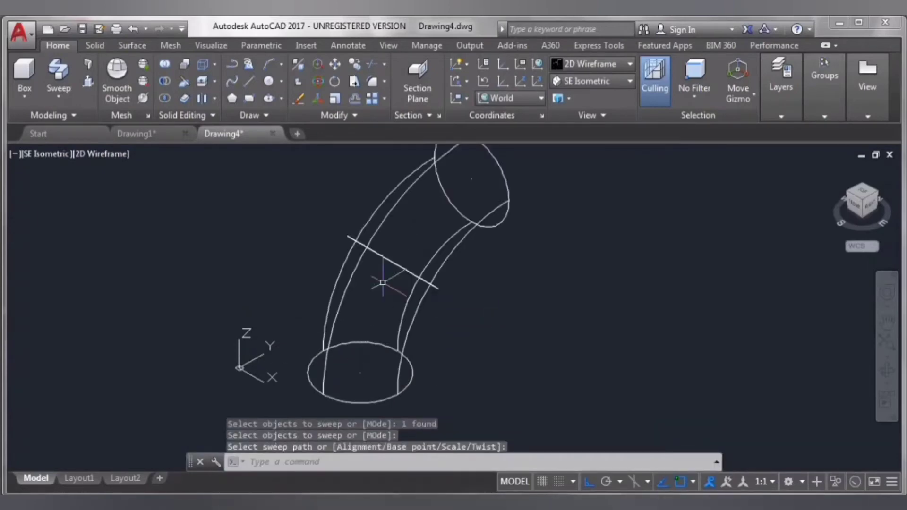
pyautogui.press('Return')
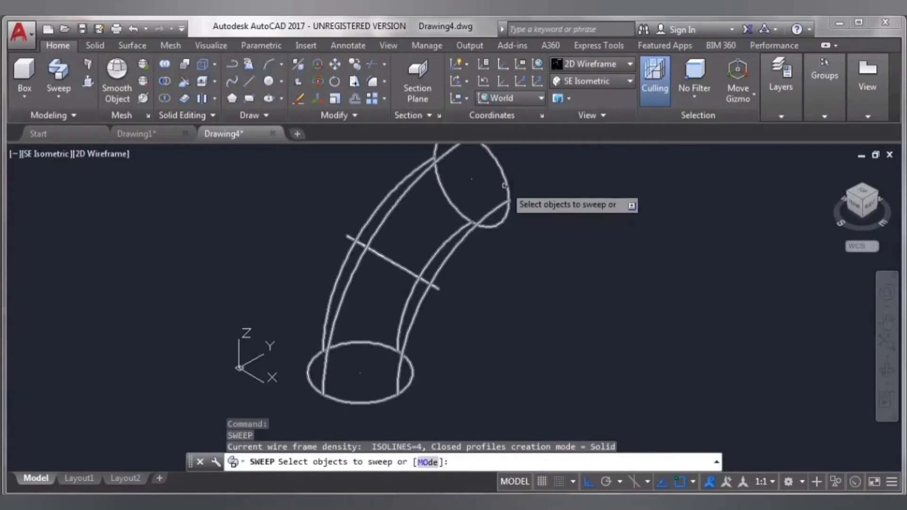
pyautogui.scroll(-2, 504, 186)
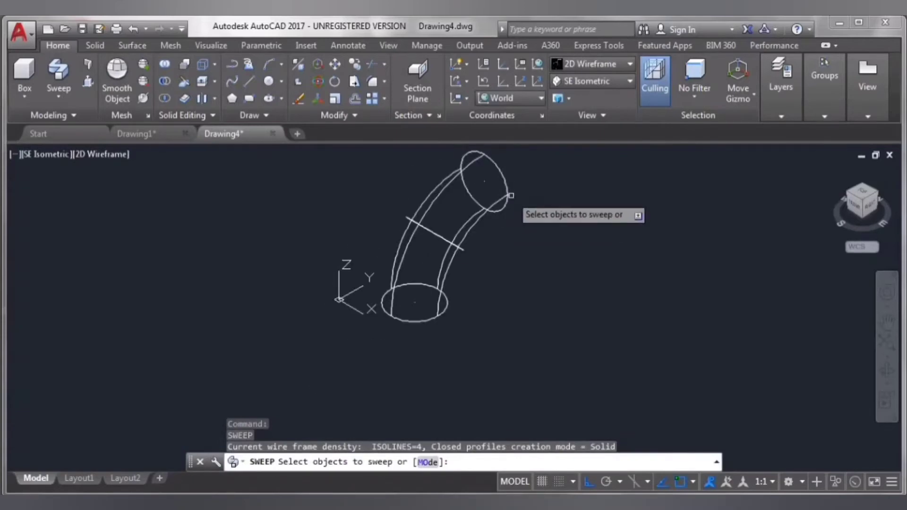
pyautogui.moveTo(522, 193); pyautogui.dragTo(501, 218, button='middle')
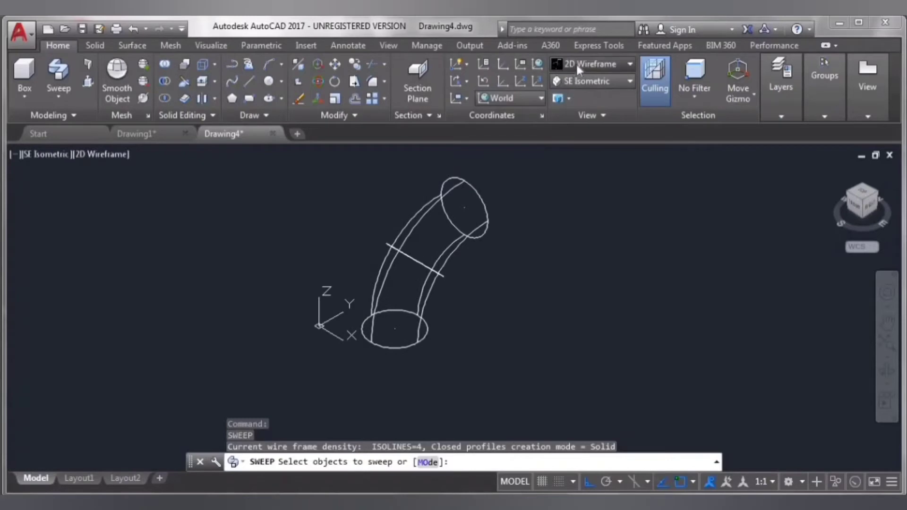
# Shade the tube in Realistic style and view it from NW Isometric
pyautogui.click(595, 63)
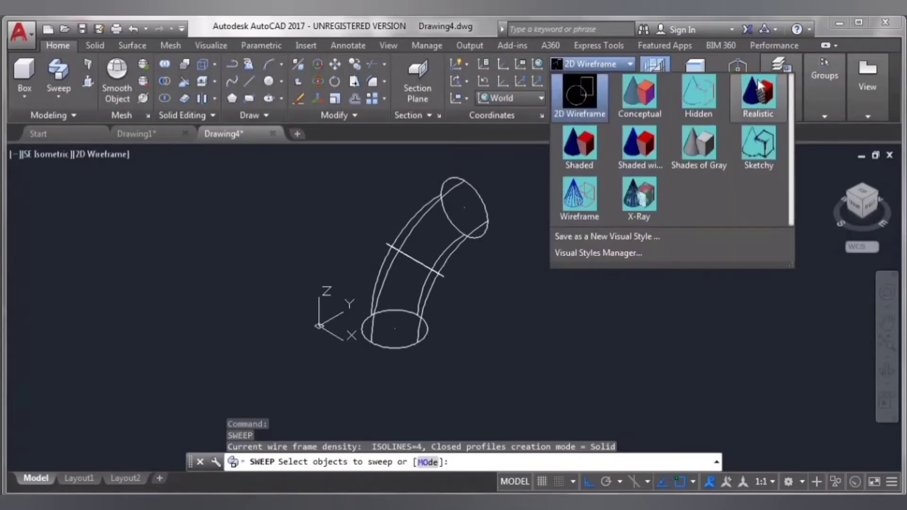
pyautogui.click(757, 97)
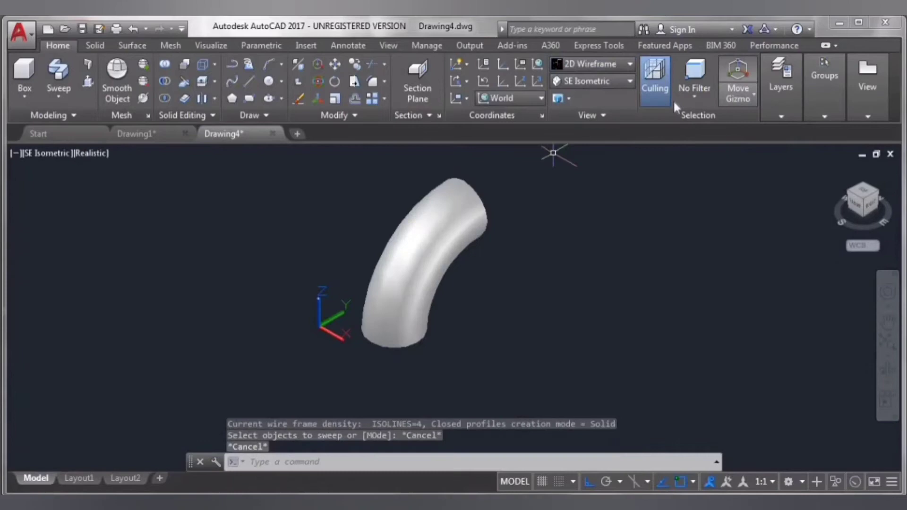
pyautogui.click(600, 80)
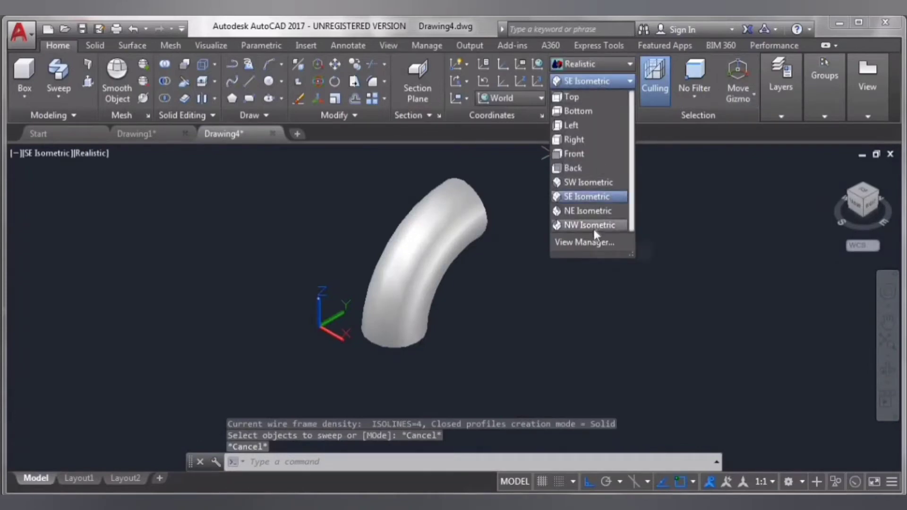
pyautogui.click(594, 226)
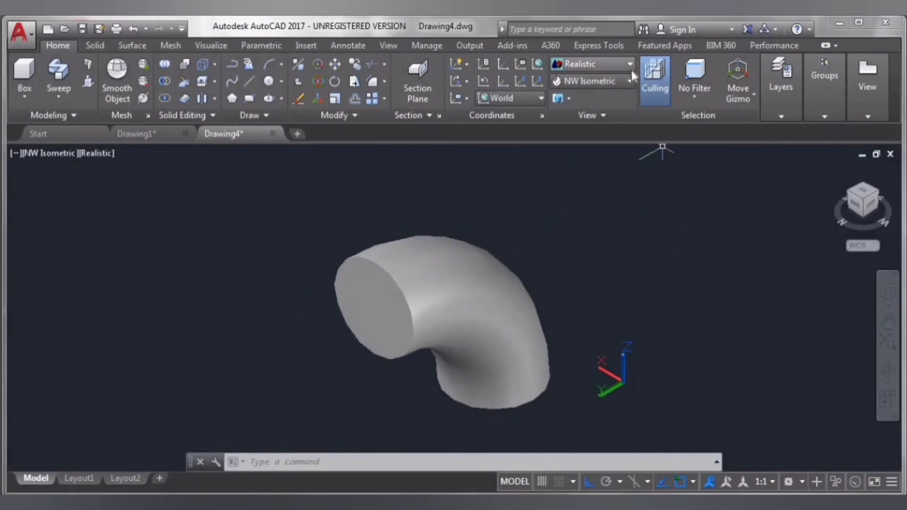
# Return the view to the SE Isometric preset
pyautogui.click(593, 82)
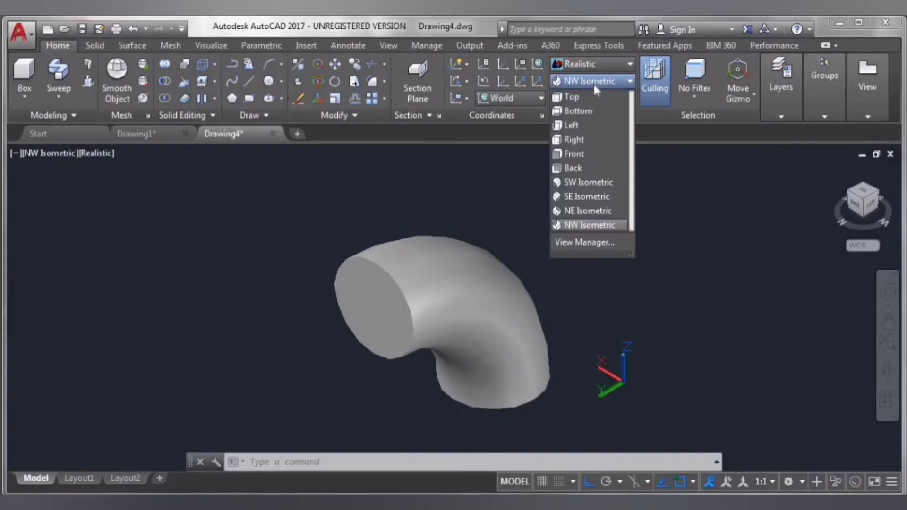
pyautogui.click(589, 195)
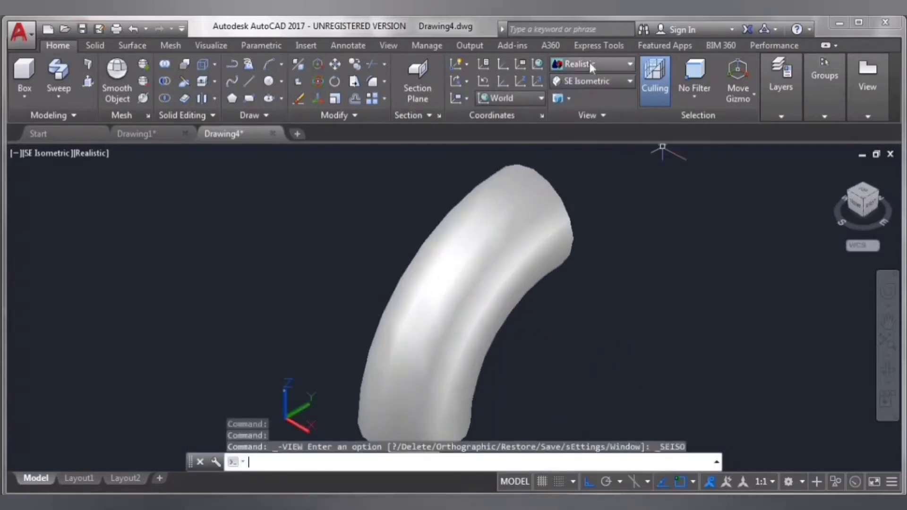
pyautogui.click(589, 62)
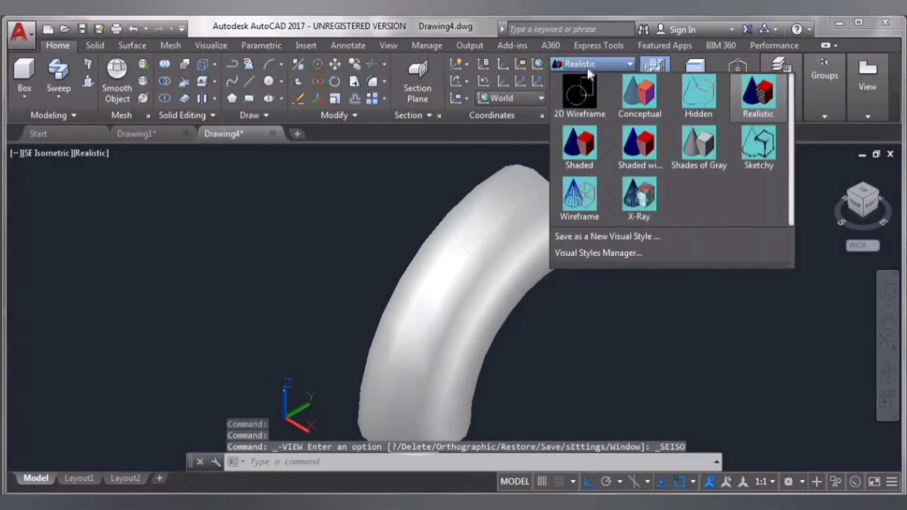
# Switch to 2D Wireframe and draw two 9-unit lines from the bottom opening's centre to the top centre
pyautogui.click(587, 86)
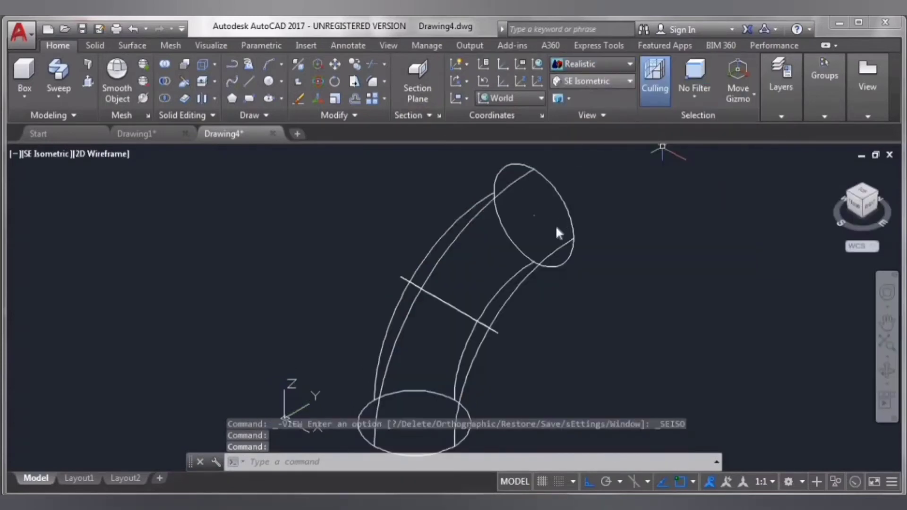
pyautogui.scroll(-2, 564, 291)
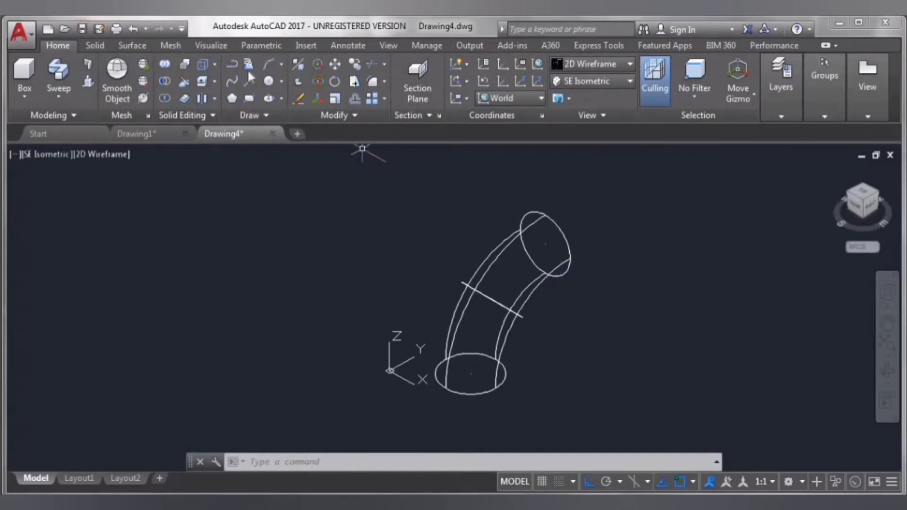
pyautogui.click(249, 80)
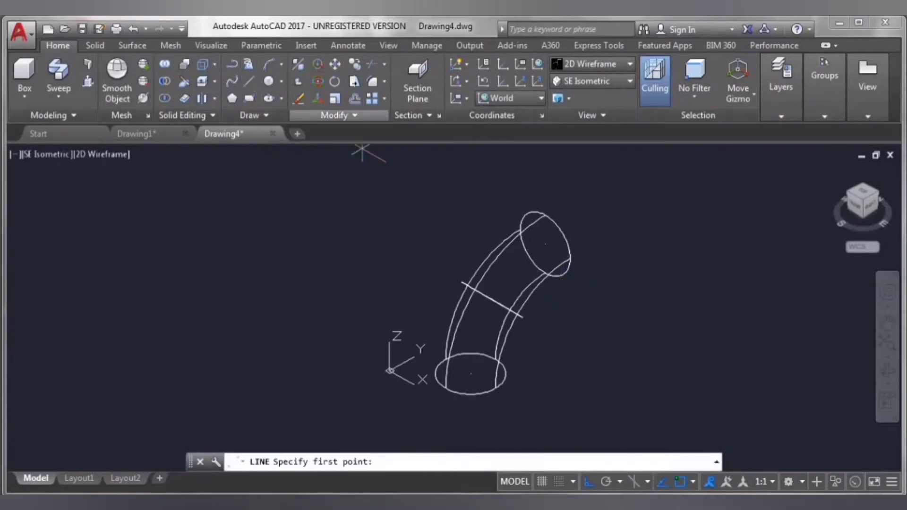
pyautogui.click(470, 374)
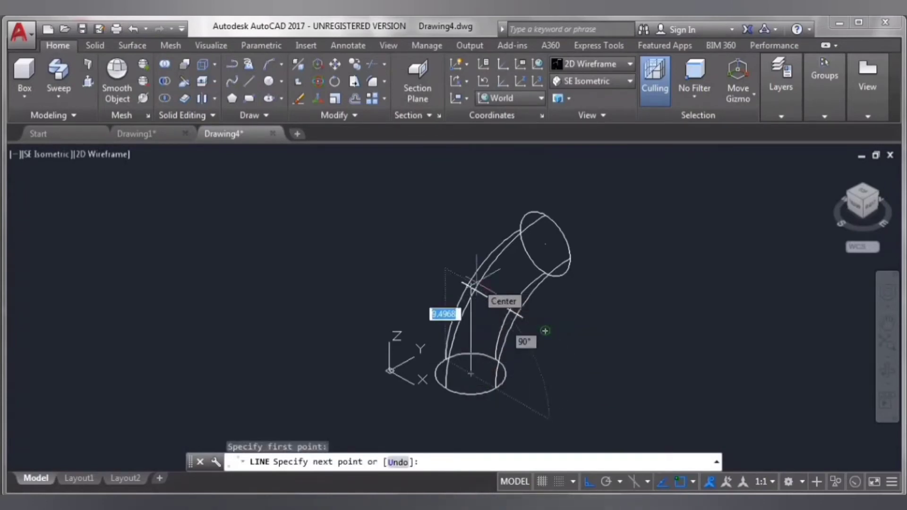
pyautogui.write('9')
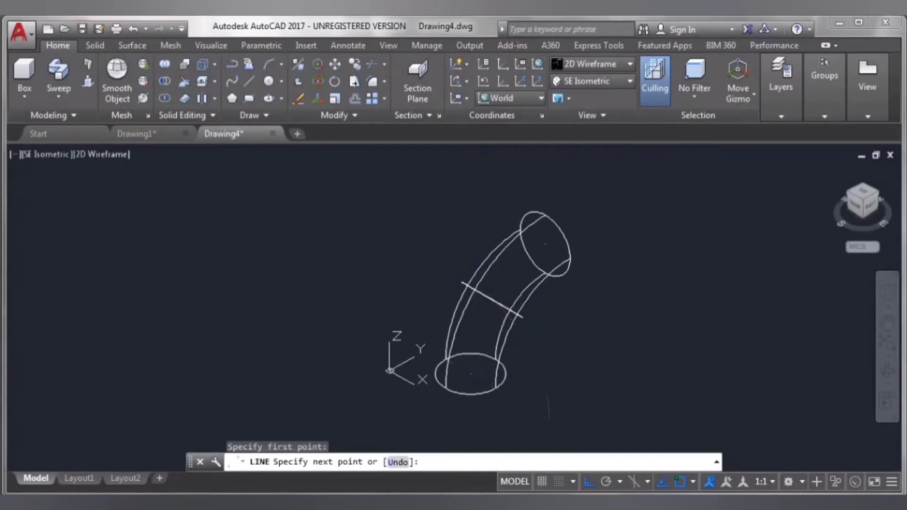
pyautogui.press('Return')
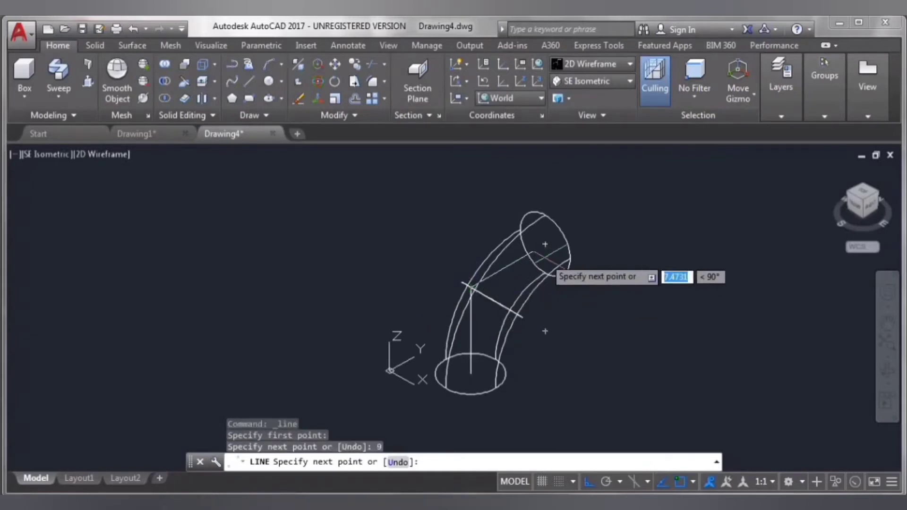
pyautogui.write('9')
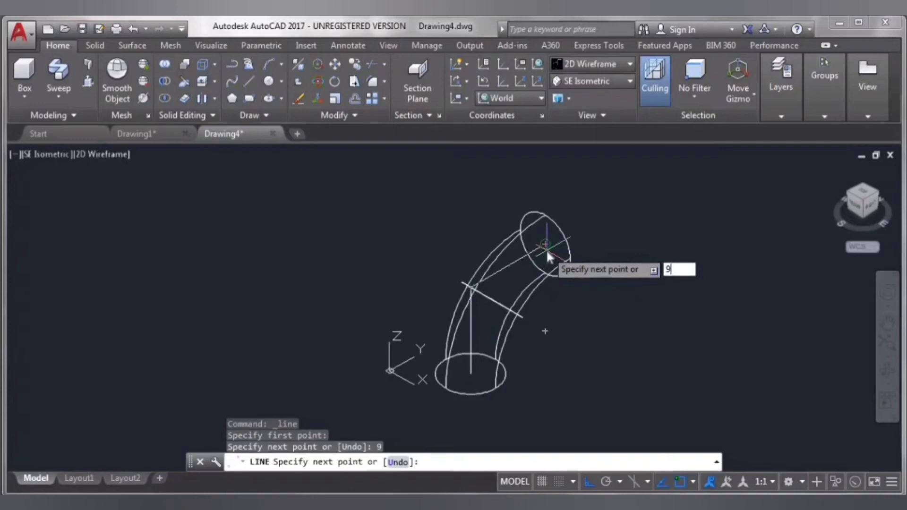
pyautogui.press('Return')
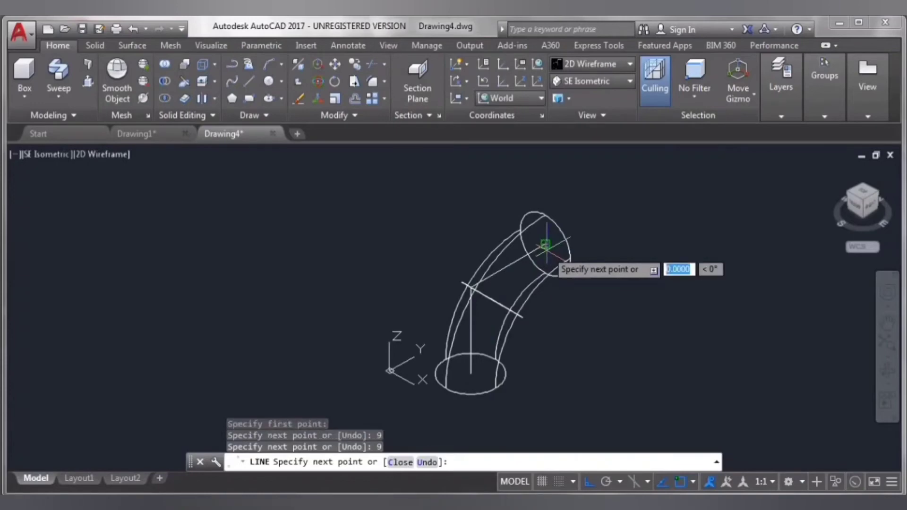
pyautogui.press('Return')
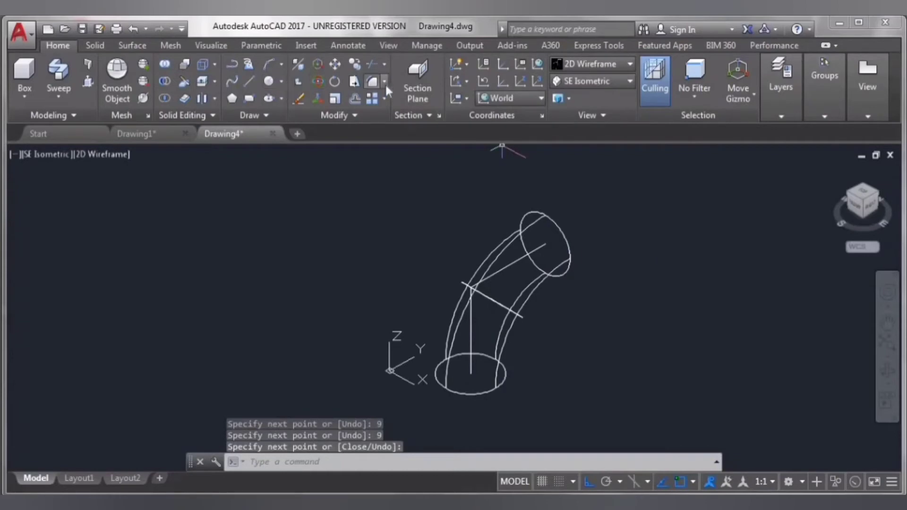
pyautogui.click(372, 84)
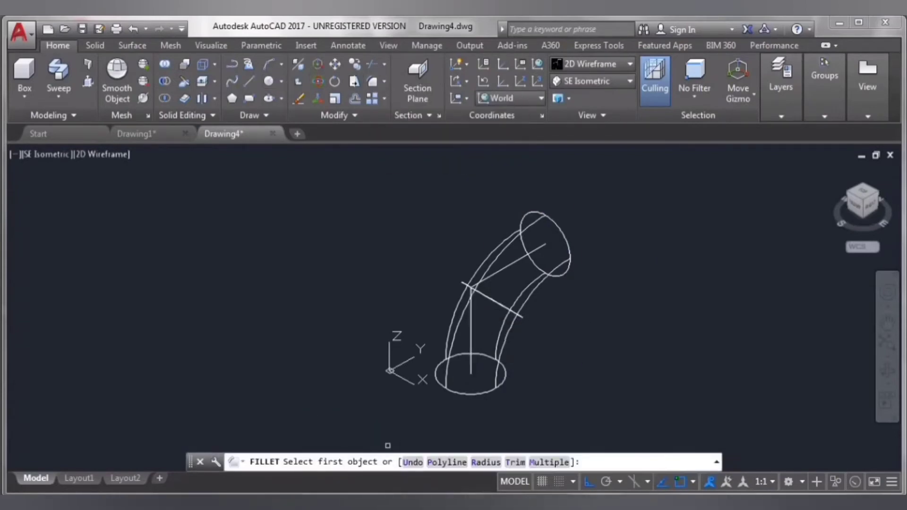
# Fillet the vertical and horizontal inner lines with radius 9 into one centreline arc
pyautogui.click(483, 462)
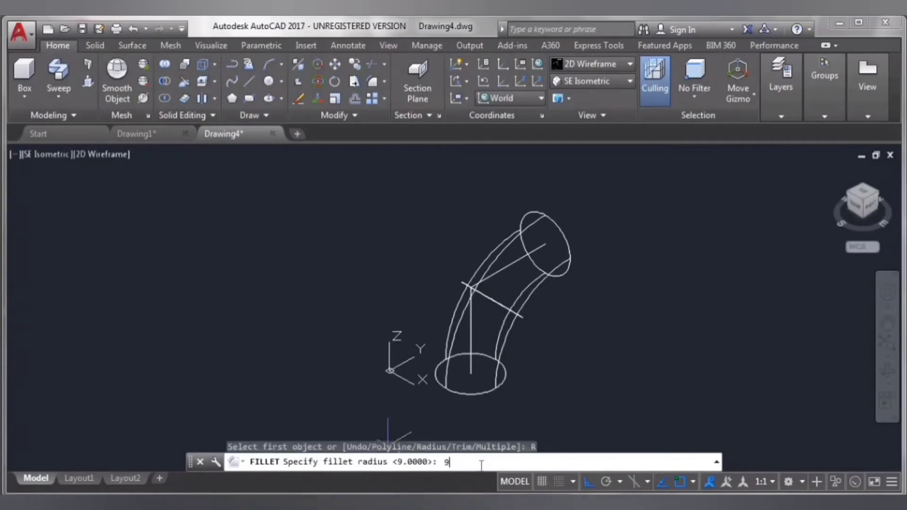
pyautogui.write('9')
pyautogui.press('Return')
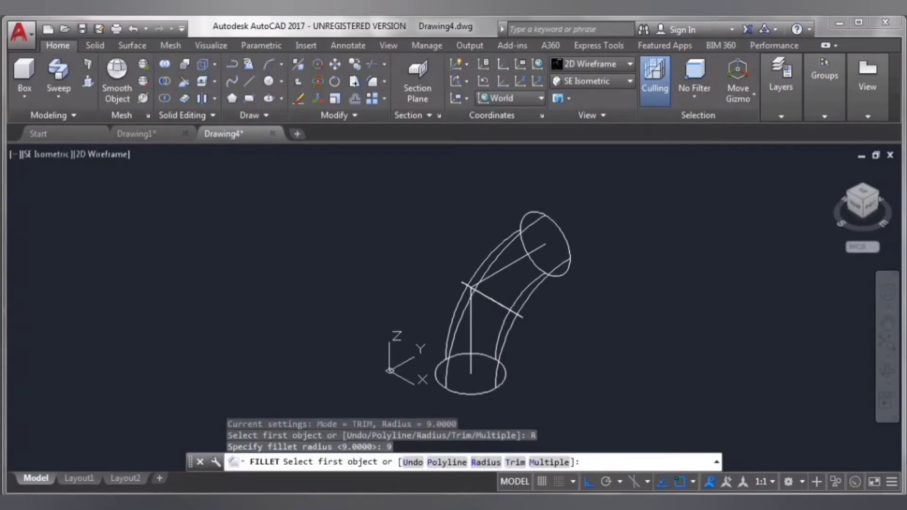
pyautogui.click(472, 326)
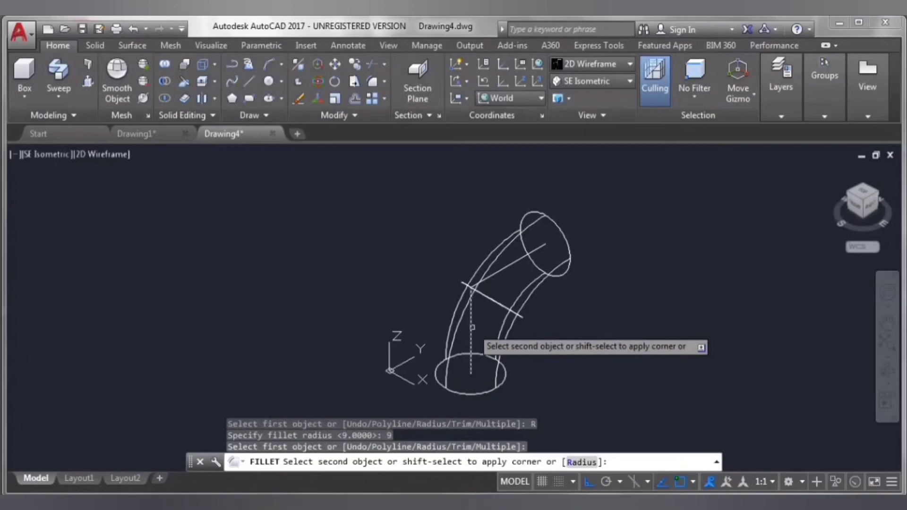
pyautogui.click(508, 268)
pyautogui.press('Return')
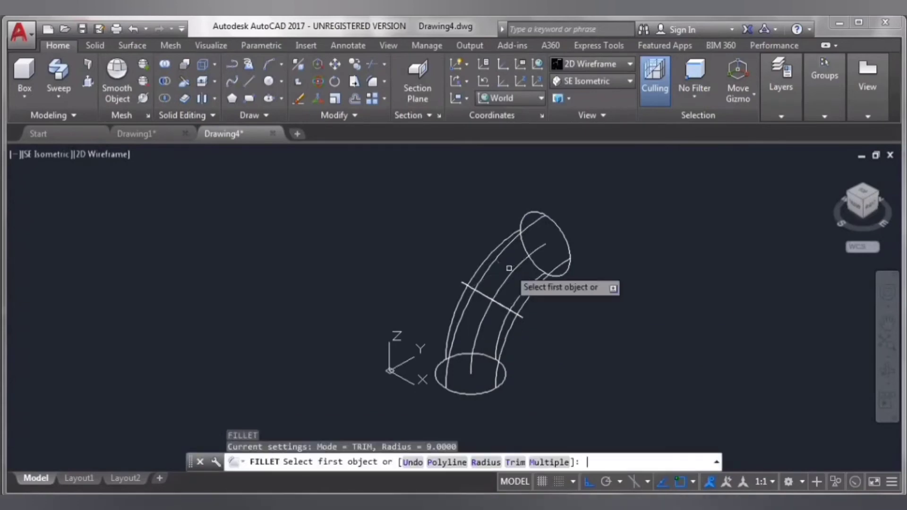
# Draw a radius-2.9 circle centred on the bottom opening's centre
pyautogui.click(268, 85)
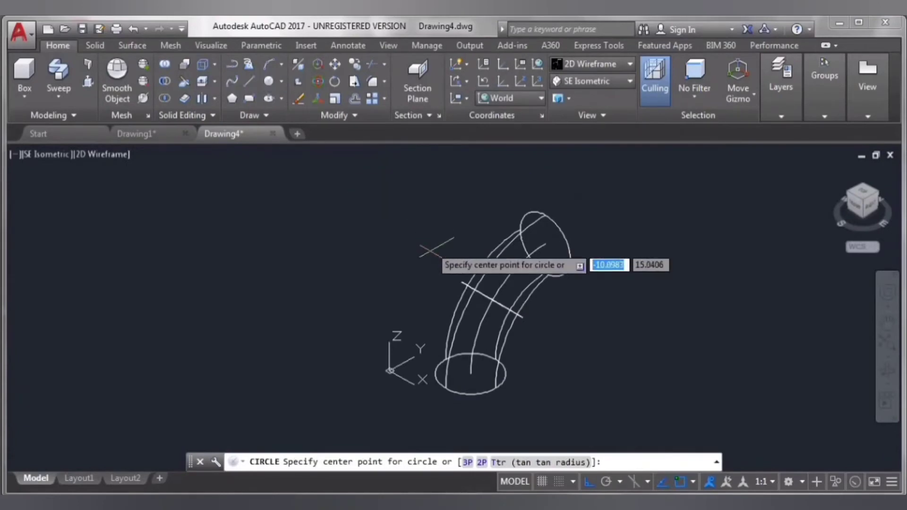
pyautogui.scroll(-1, 502, 364)
pyautogui.scroll(3, 501, 353)
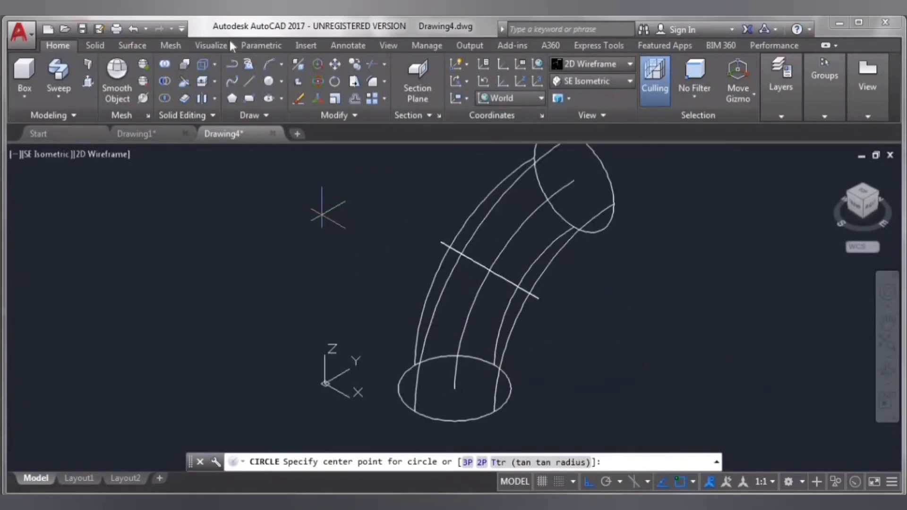
pyautogui.click(456, 388)
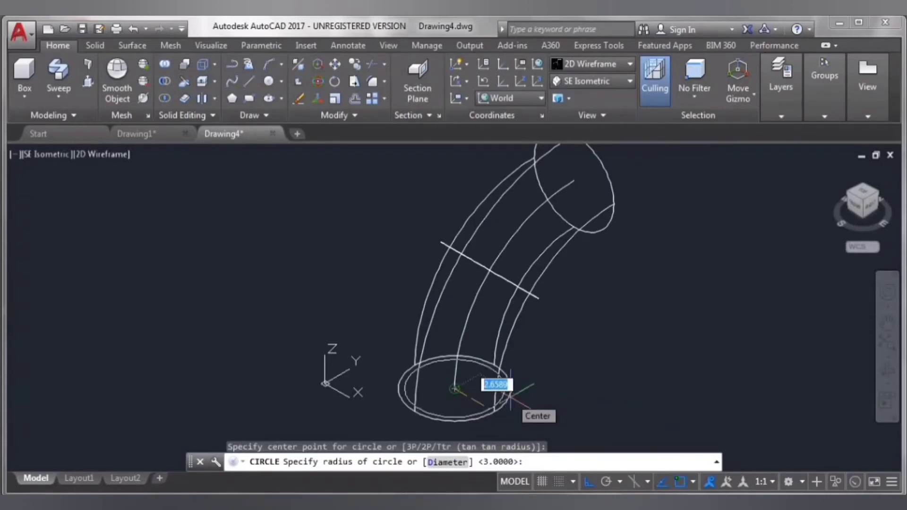
pyautogui.write('2.')
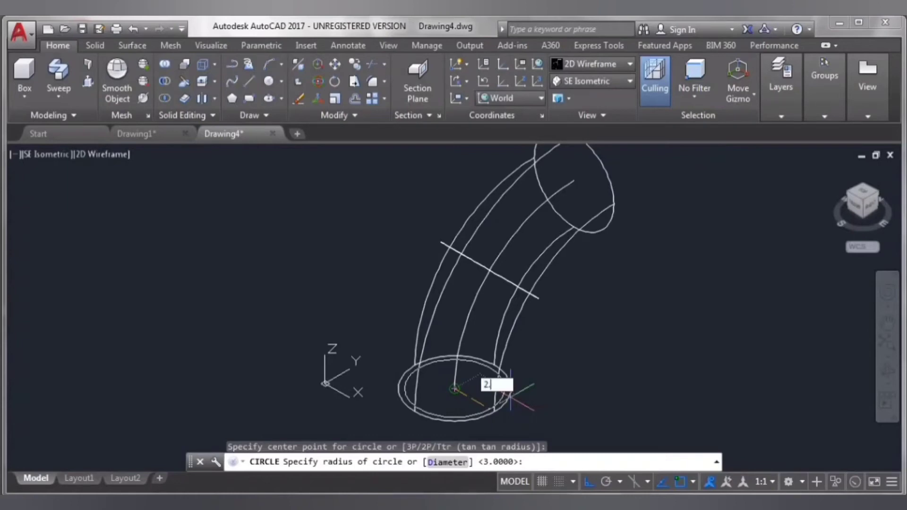
pyautogui.write('9')
pyautogui.press('Return')
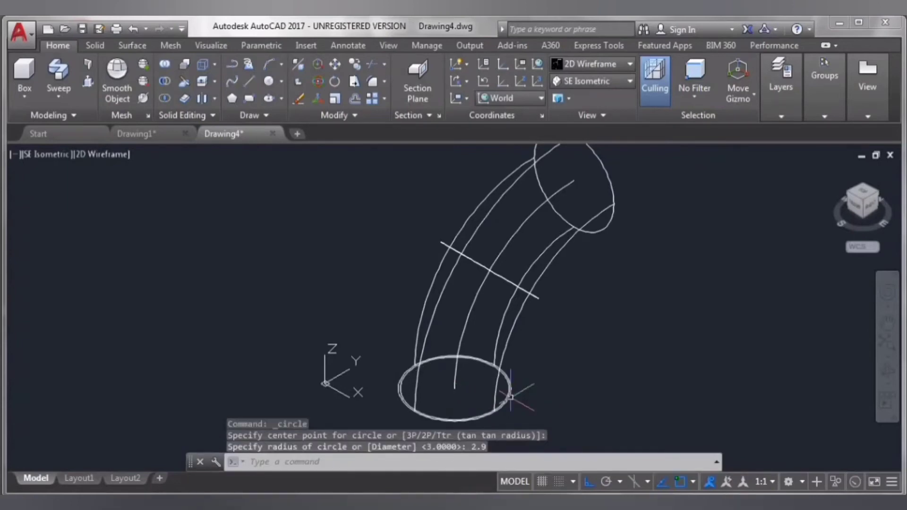
pyautogui.press('Return')
pyautogui.scroll(2, 420, 409)
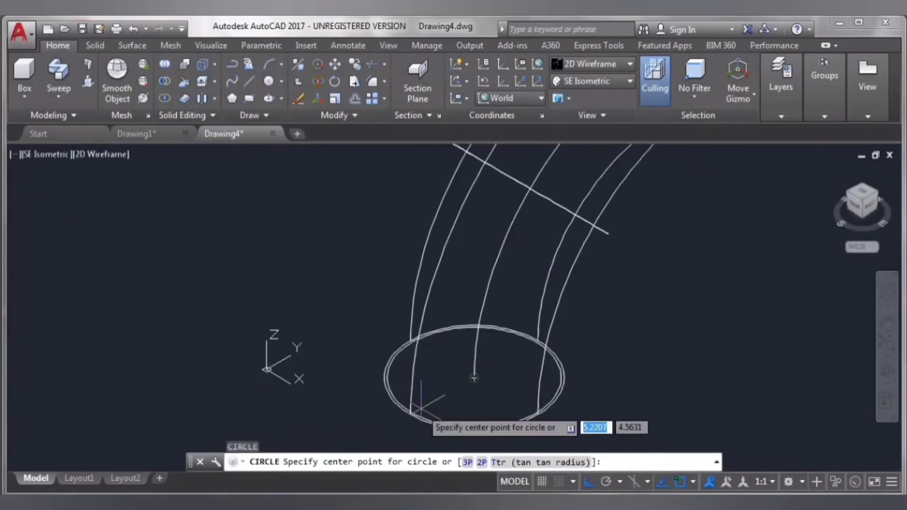
pyautogui.scroll(2, 420, 409)
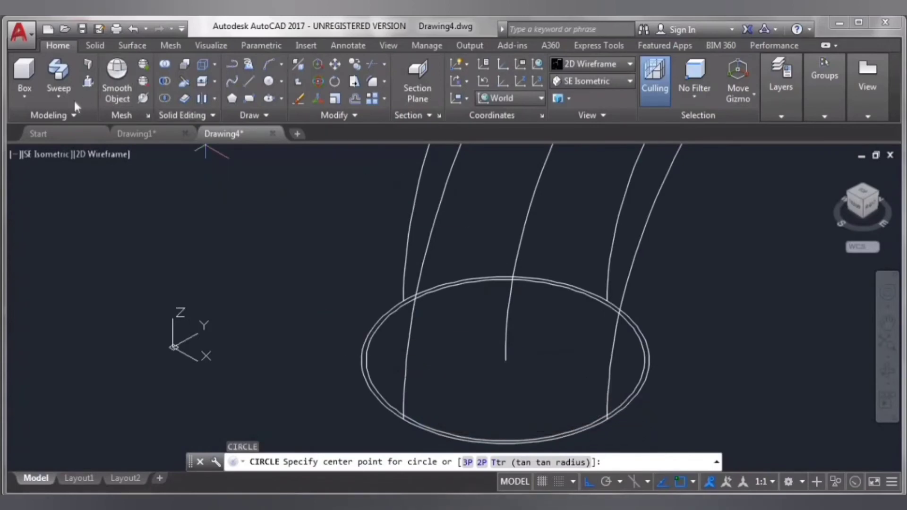
# Sweep the radius-2.9 circle along the curved centreline to form the inner tube
pyautogui.click(58, 78)
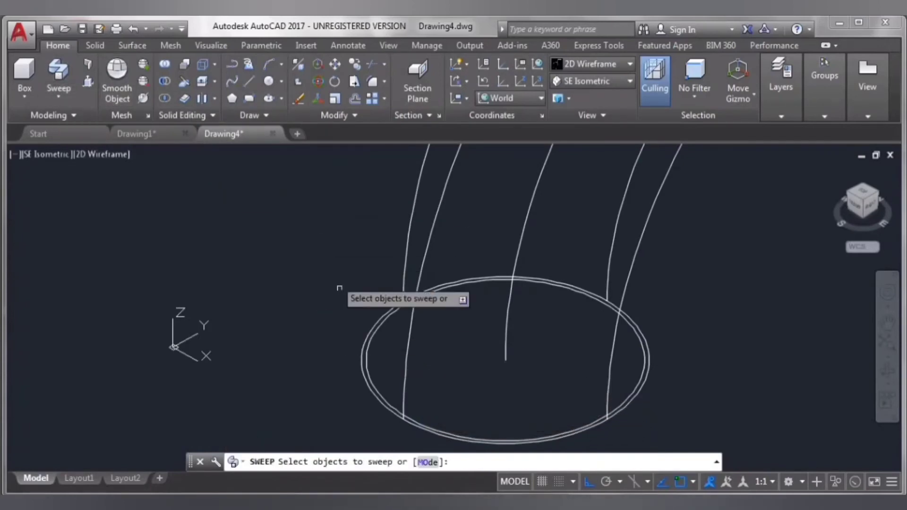
pyautogui.click(367, 355)
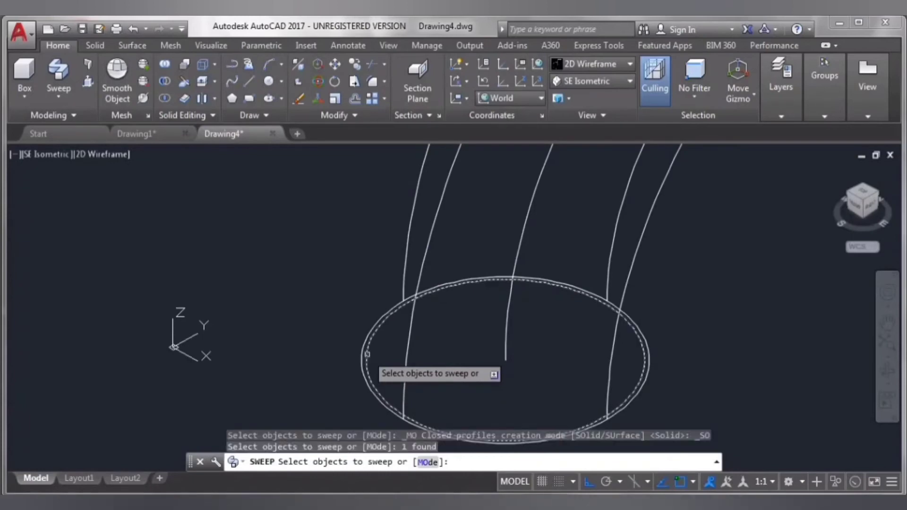
pyautogui.press('Return')
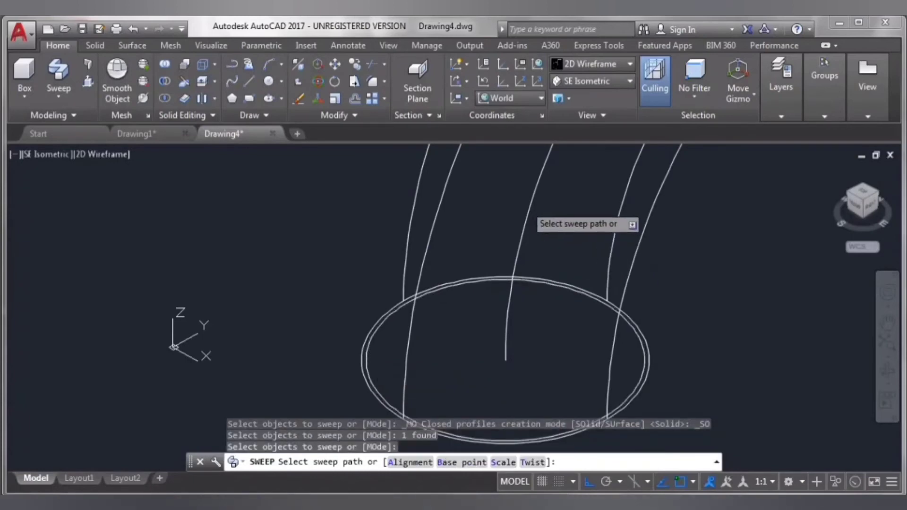
pyautogui.click(529, 203)
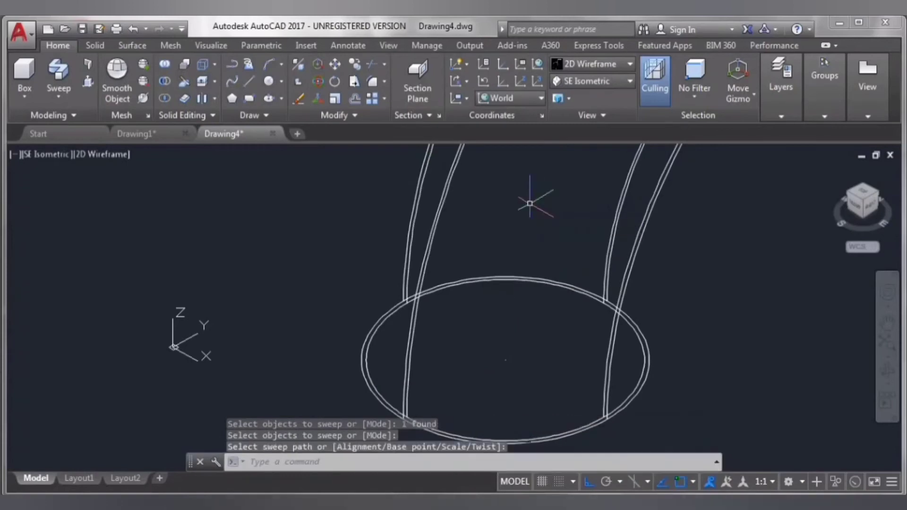
pyautogui.press('Return')
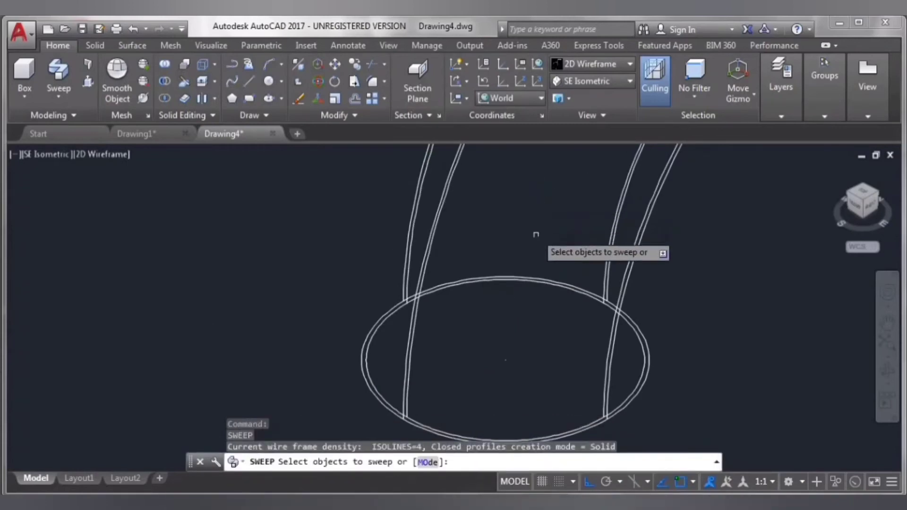
pyautogui.scroll(-4, 532, 207)
pyautogui.scroll(-3, 621, 224)
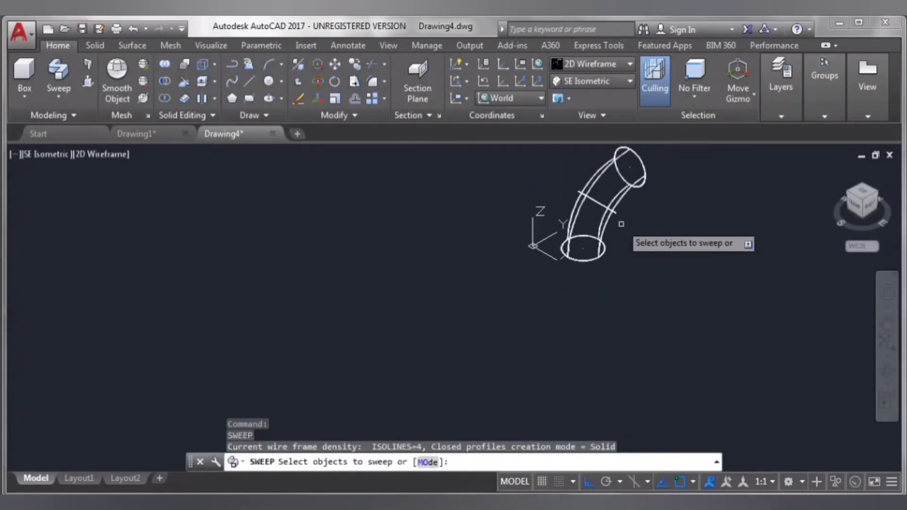
pyautogui.moveTo(585, 217); pyautogui.dragTo(372, 250, button='middle')
pyautogui.scroll(3, 454, 165)
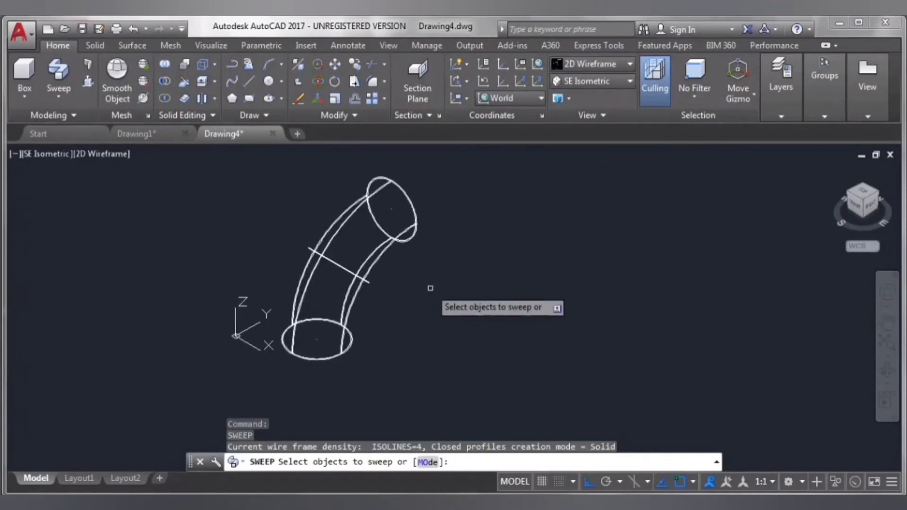
# Apply the Realistic visual style and switch to the NW Isometric view
pyautogui.click(593, 67)
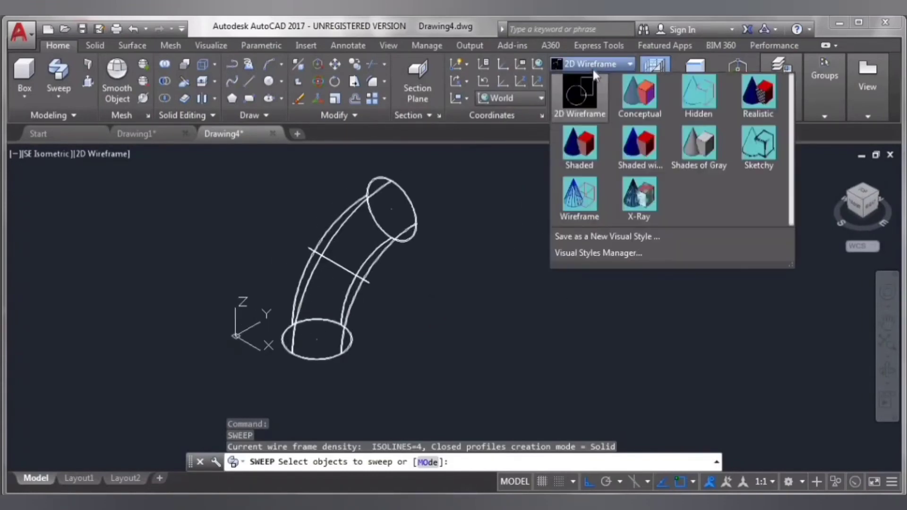
pyautogui.click(757, 99)
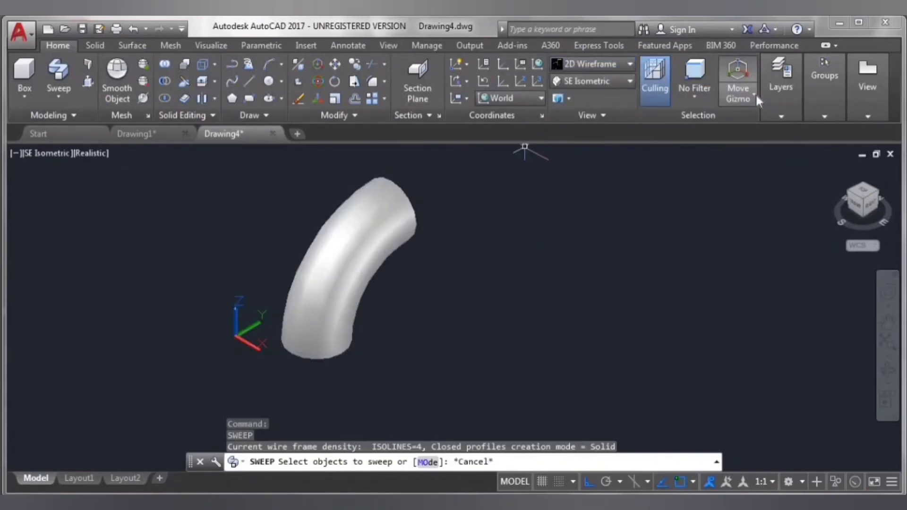
pyautogui.click(599, 81)
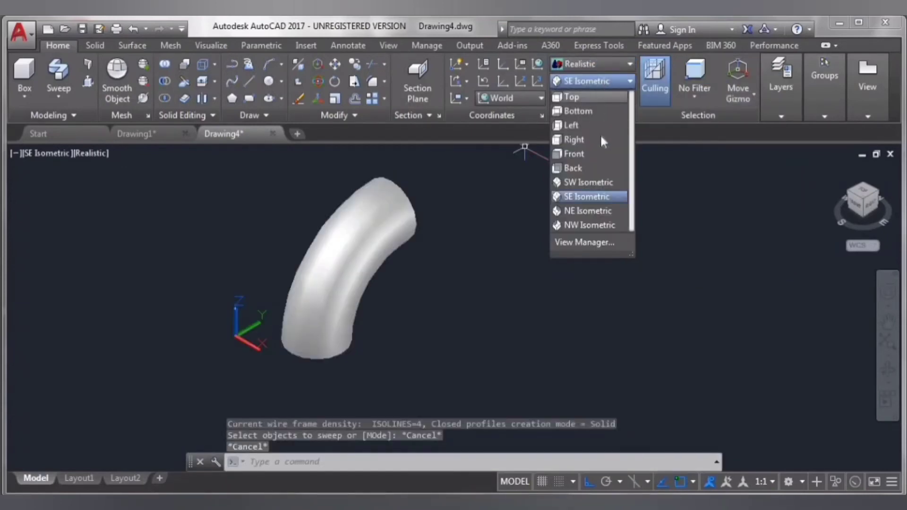
pyautogui.click(586, 225)
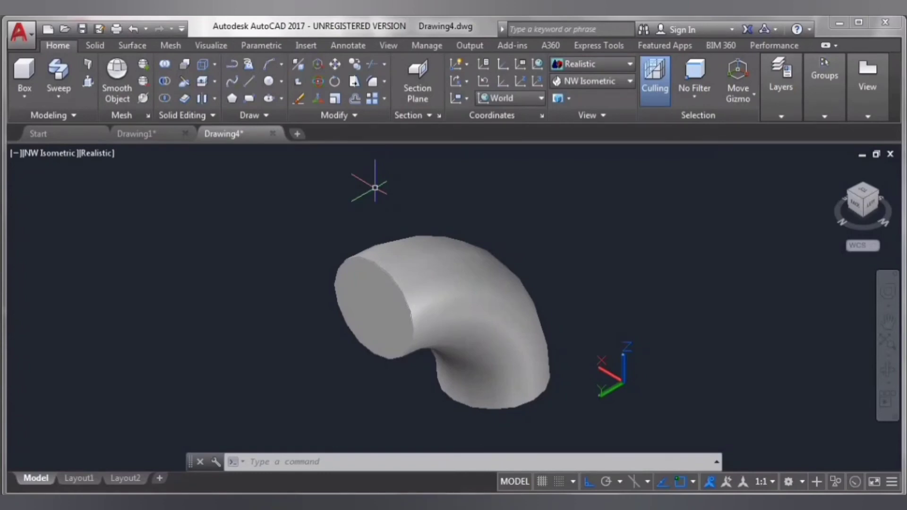
# Subtract a picked solid from the outer elbow as a first attempt
pyautogui.click(165, 76)
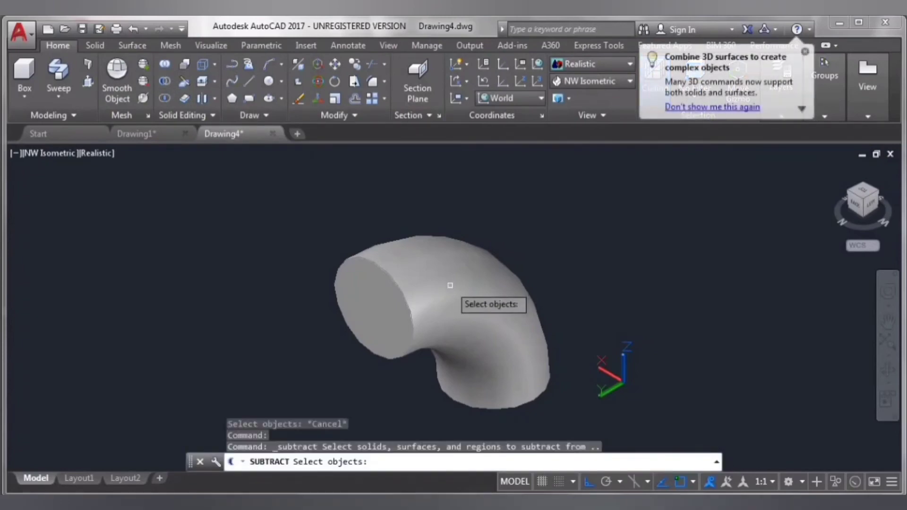
pyautogui.scroll(4, 389, 253)
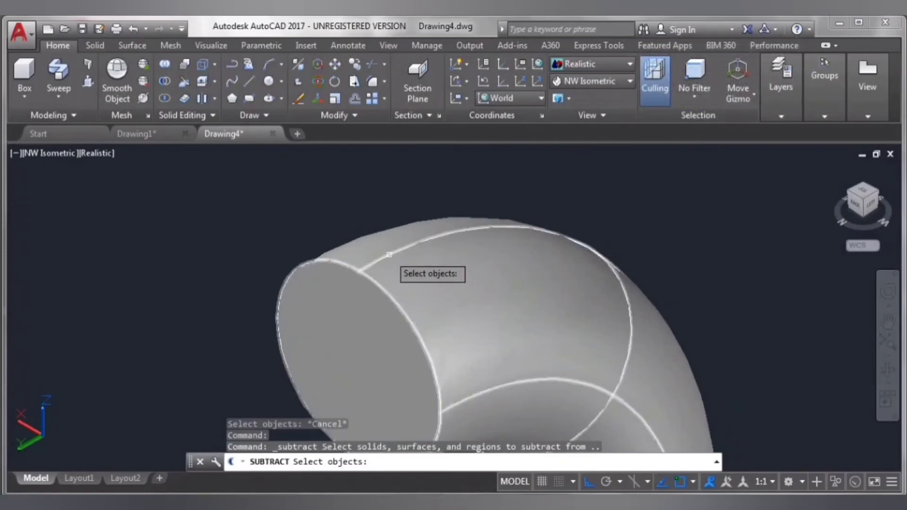
pyautogui.click(389, 255)
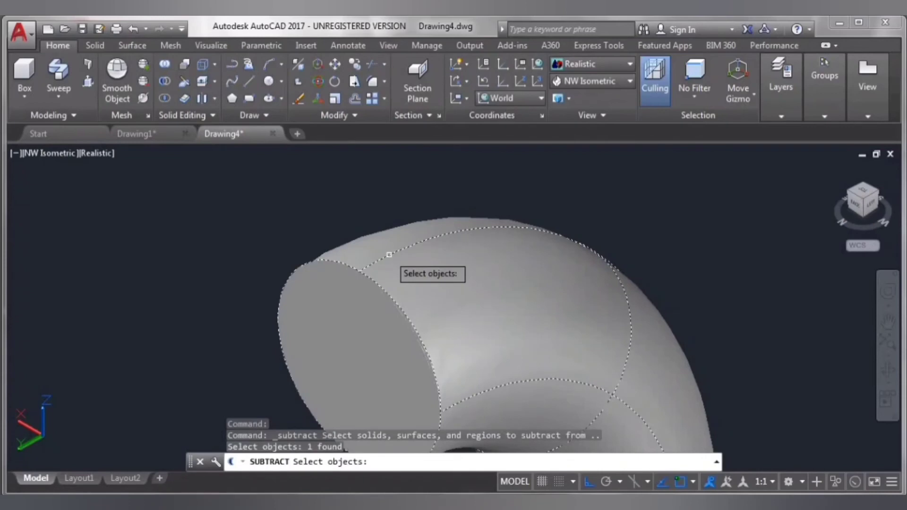
pyautogui.press('Return')
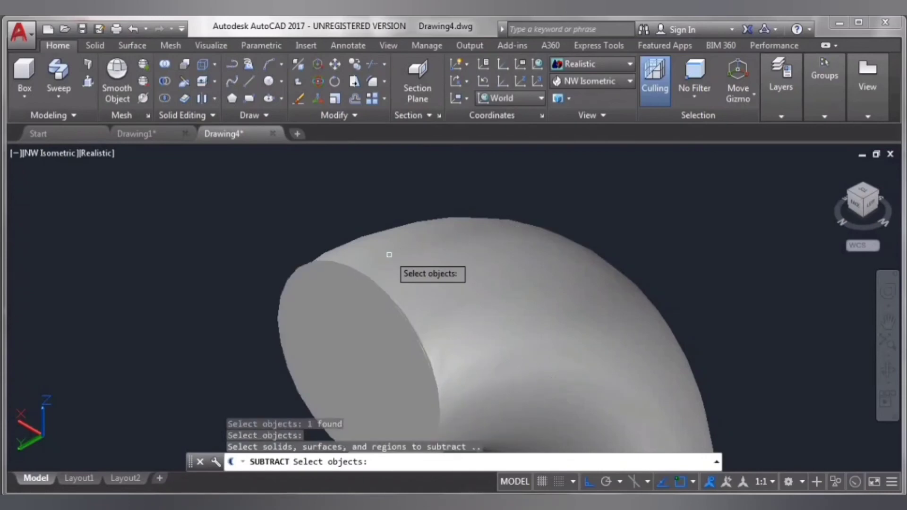
pyautogui.scroll(2, 354, 302)
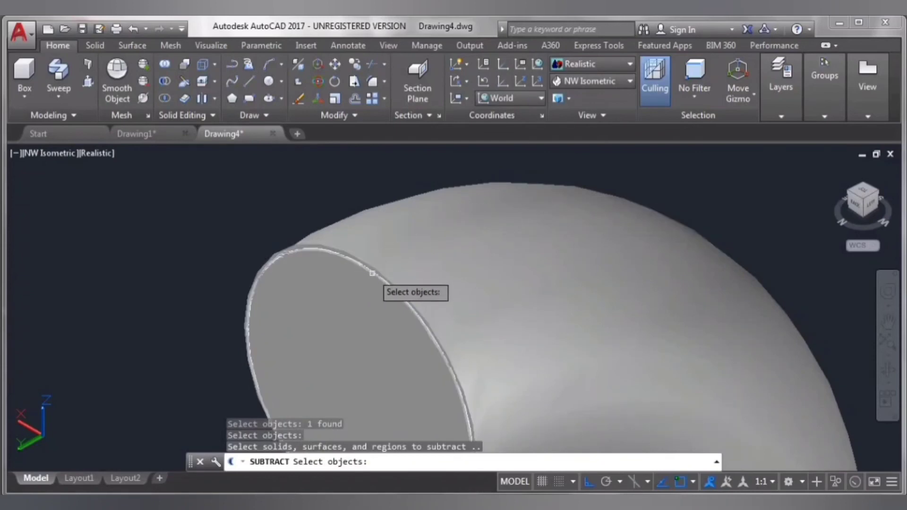
pyautogui.click(372, 273)
pyautogui.press('Return')
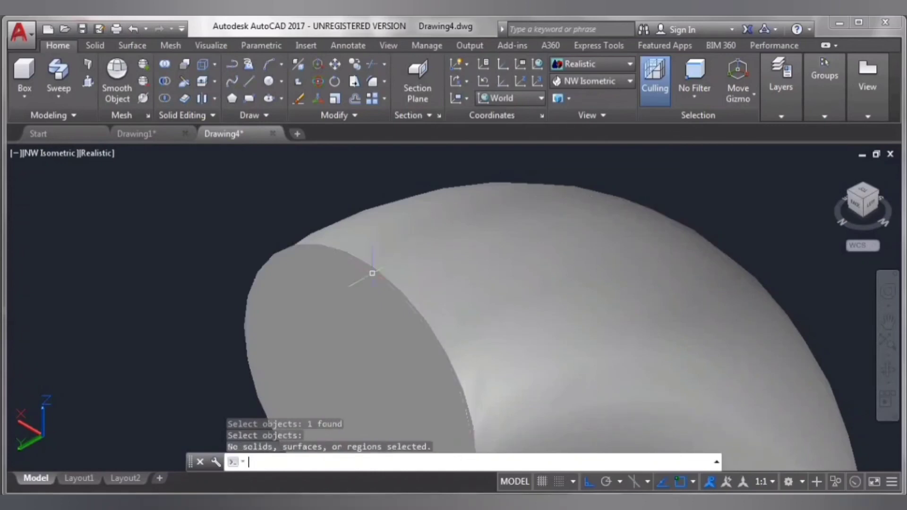
# Repeat the subtraction, removing the inner sweep from the outer elbow to leave a hollow pipe
pyautogui.click(164, 85)
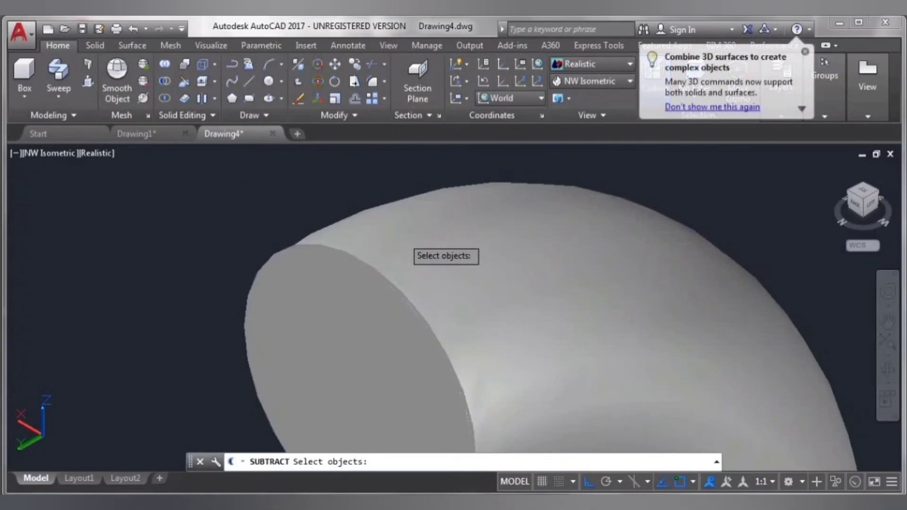
pyautogui.click(401, 237)
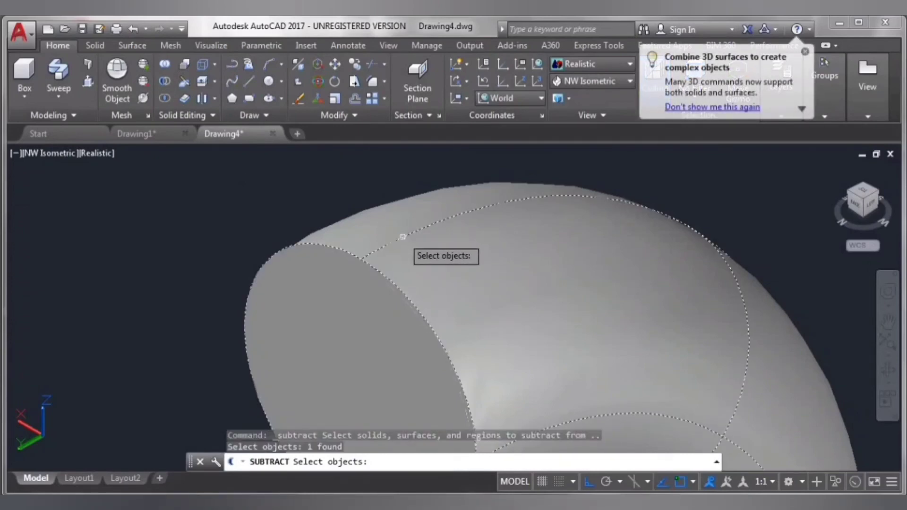
pyautogui.press('Return')
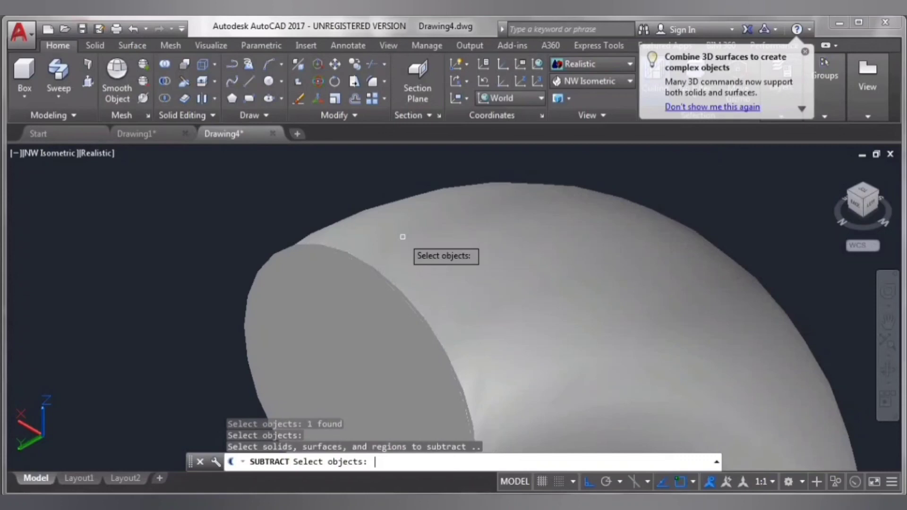
pyautogui.scroll(4, 378, 274)
pyautogui.click(375, 278)
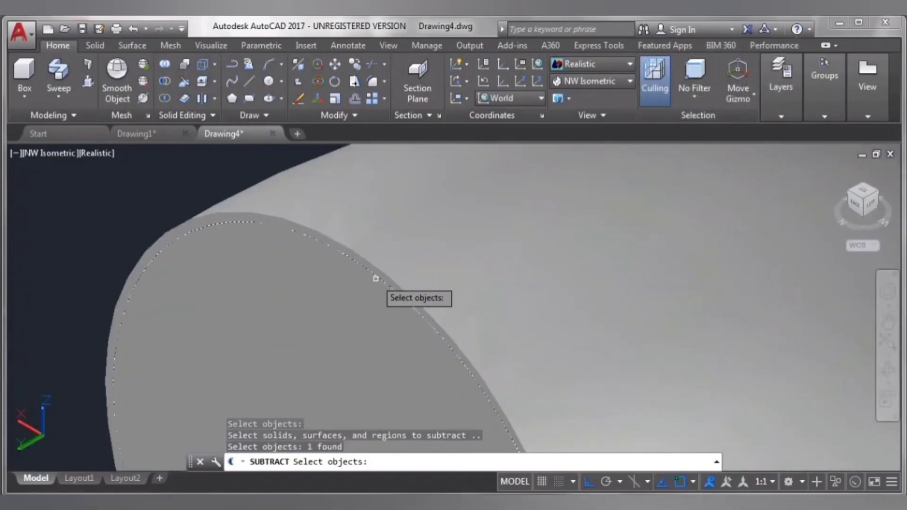
pyautogui.press('Return')
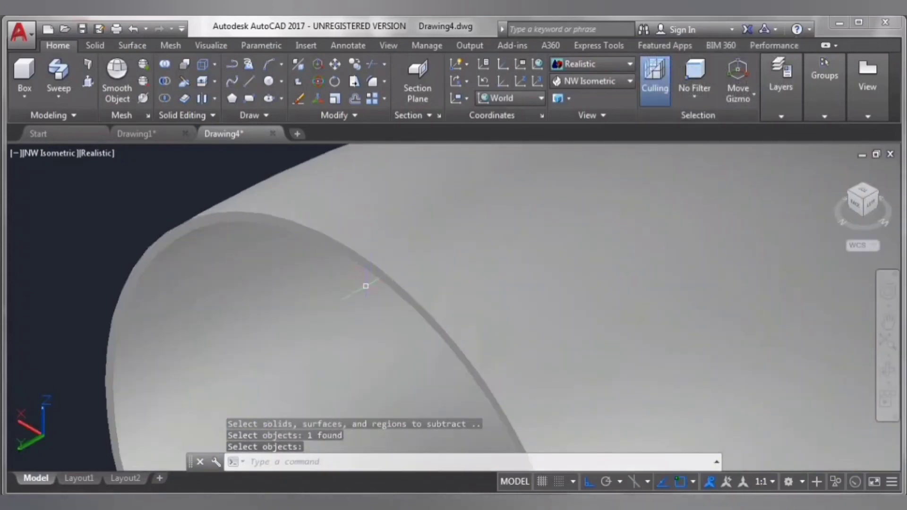
pyautogui.scroll(-5, 368, 281)
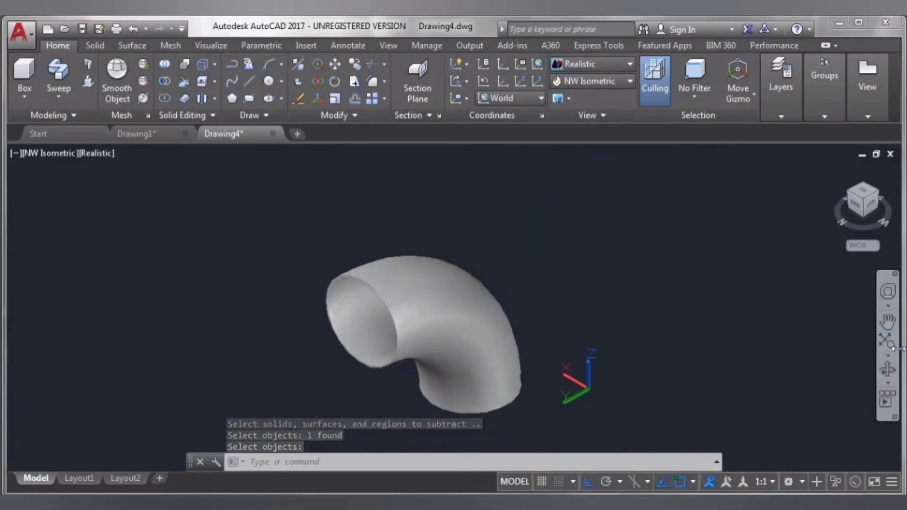
# Orbit the view to see the hollow elbow from another side
pyautogui.click(887, 369)
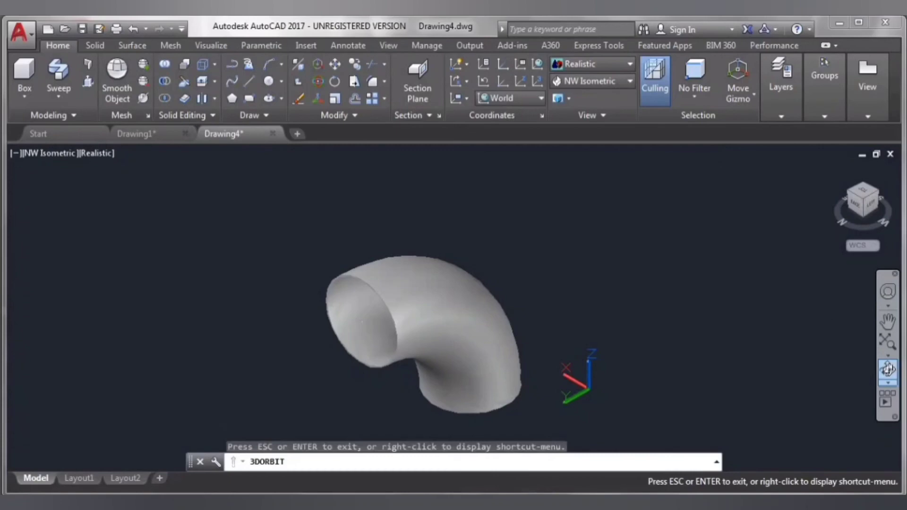
pyautogui.moveTo(384, 299); pyautogui.dragTo(390, 269)
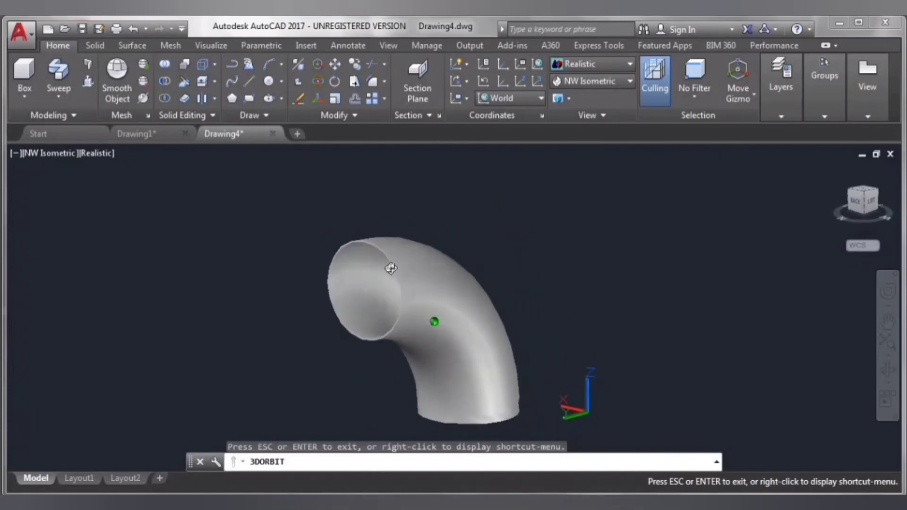